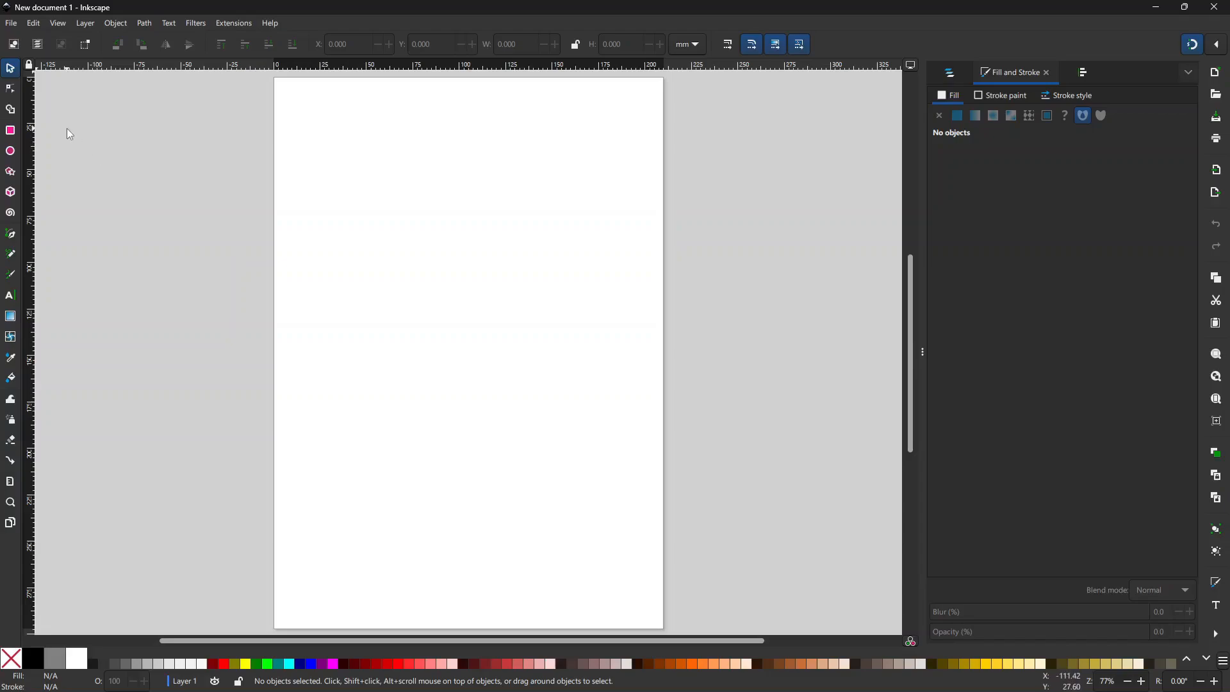
# Step: Draw a circle about 38.8 mm across in the upper left of the page
pyautogui.click(11, 151)
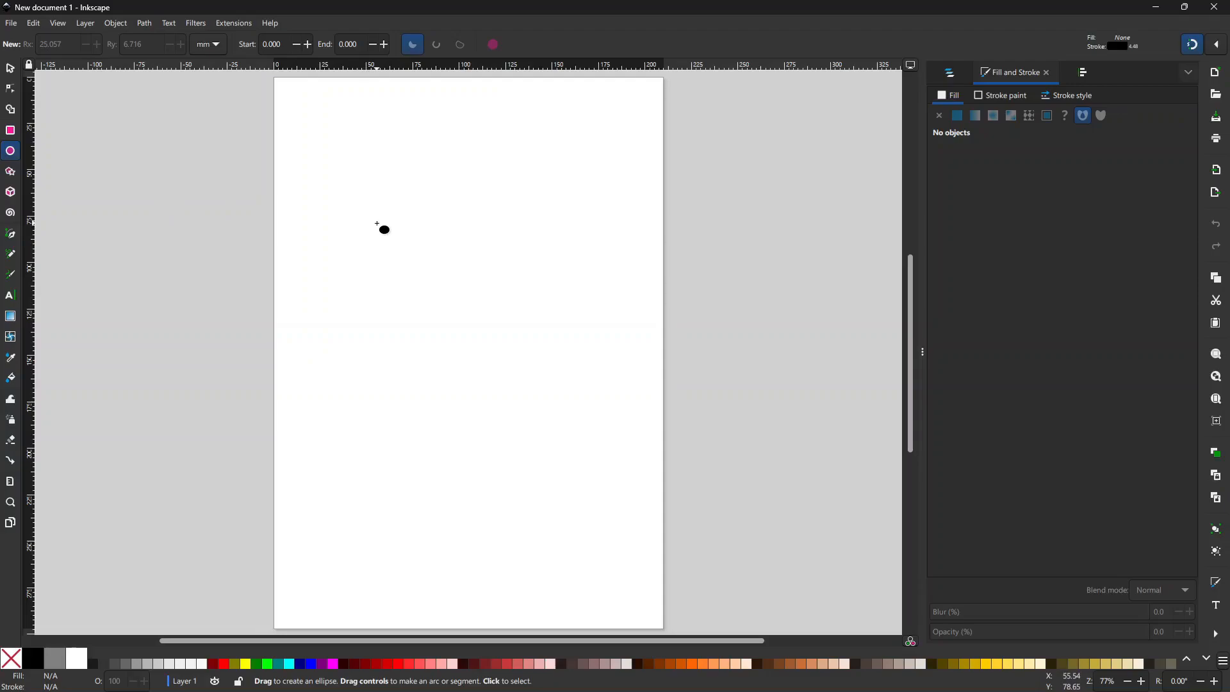
pyautogui.moveTo(355, 191); pyautogui.dragTo(426, 263)
# Step: Fill the circle solid black and remove its outline
pyautogui.click(10, 68)
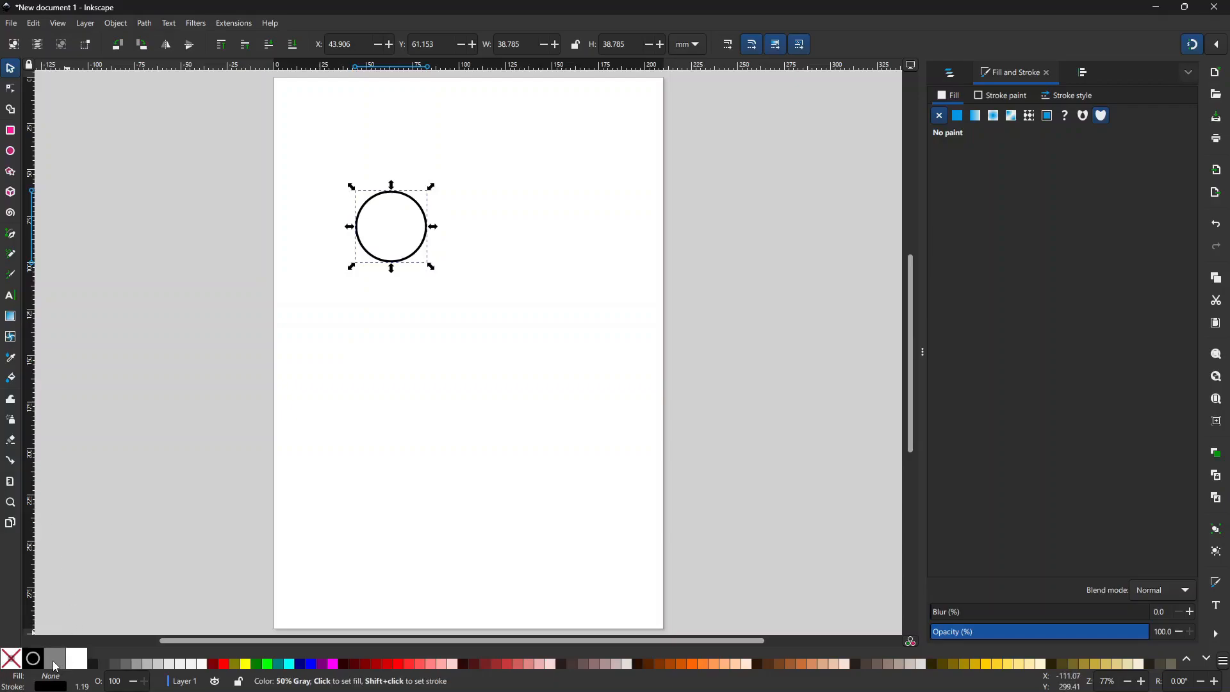
pyautogui.click(30, 667)
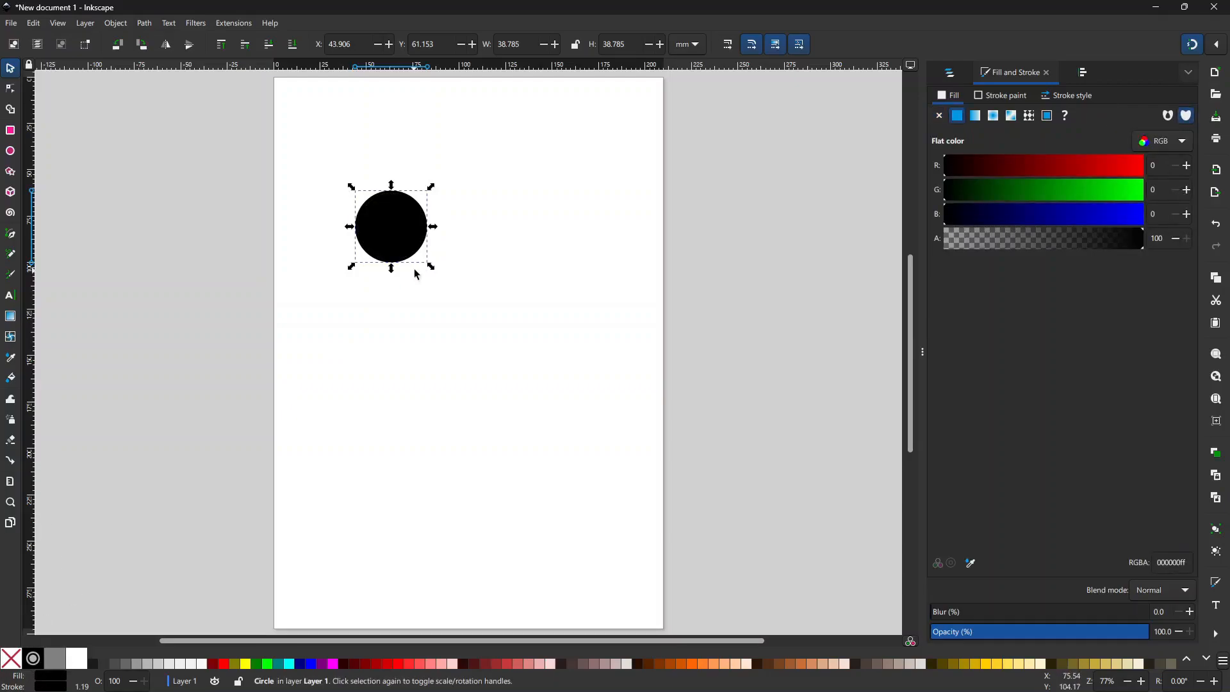
pyautogui.keyDown('shift'); pyautogui.click(12, 660); pyautogui.keyUp('shift')
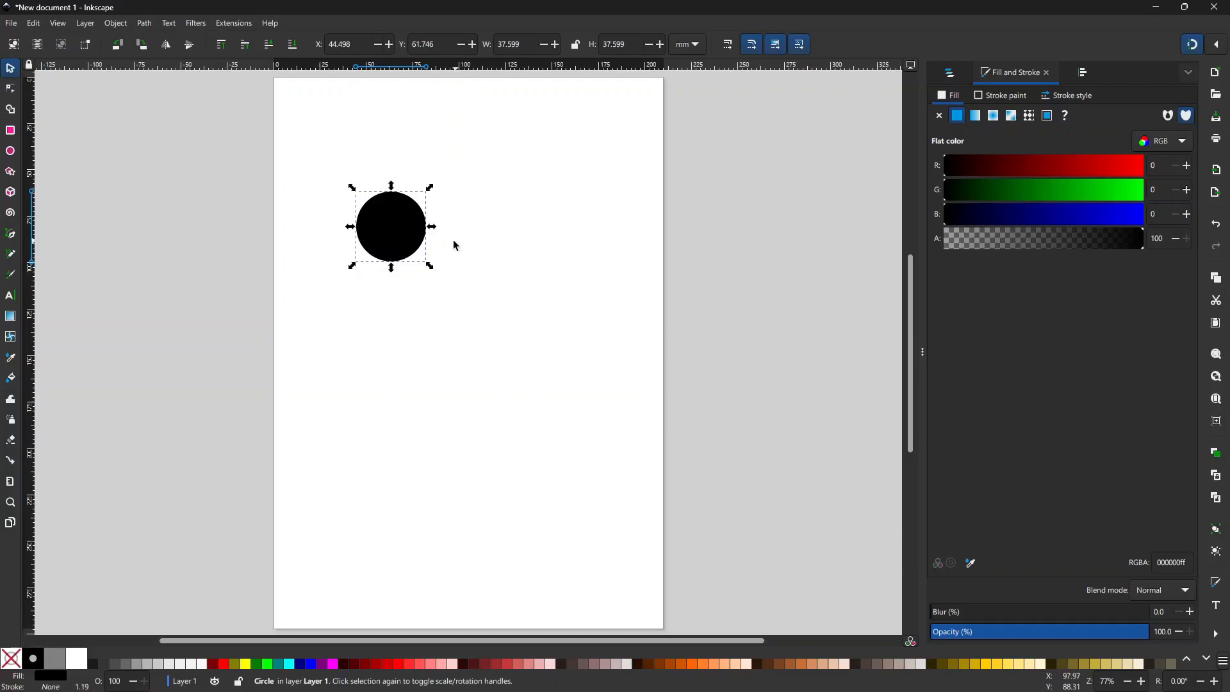
# Step: Place an overlapping copy of the circle horizontally to its right
pyautogui.moveTo(416, 230); pyautogui.dragTo(456, 248)
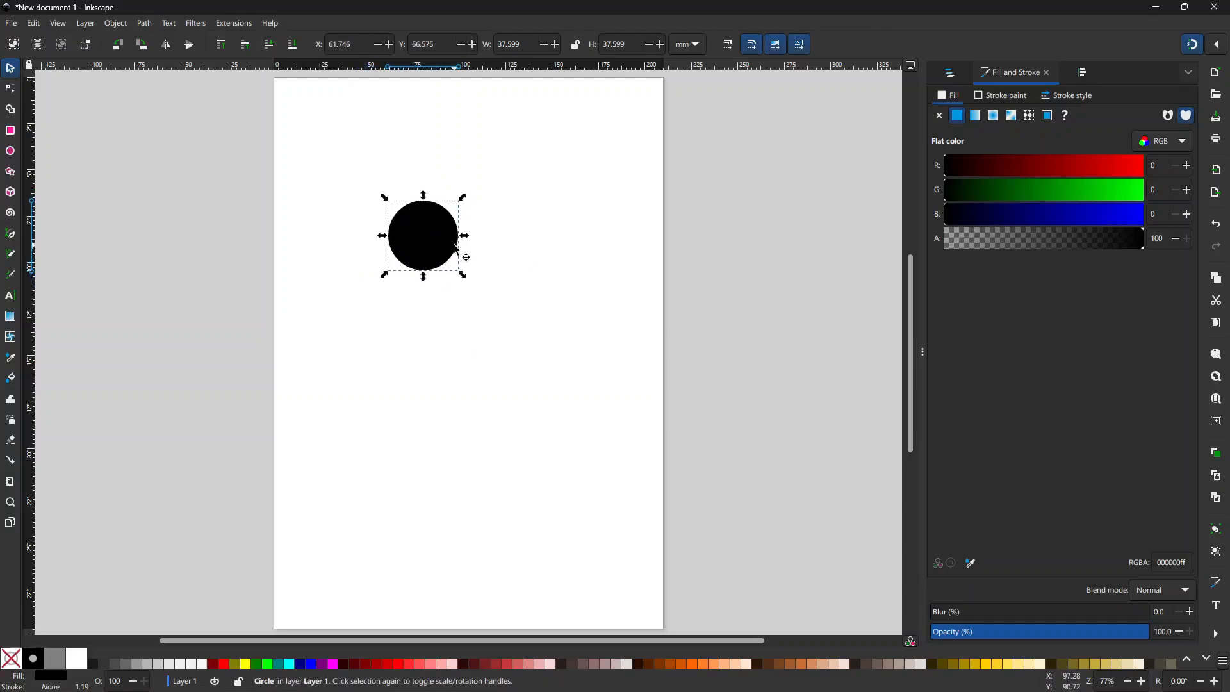
pyautogui.press('ctrl')
pyautogui.moveTo(440, 243); pyautogui.dragTo(485, 240)
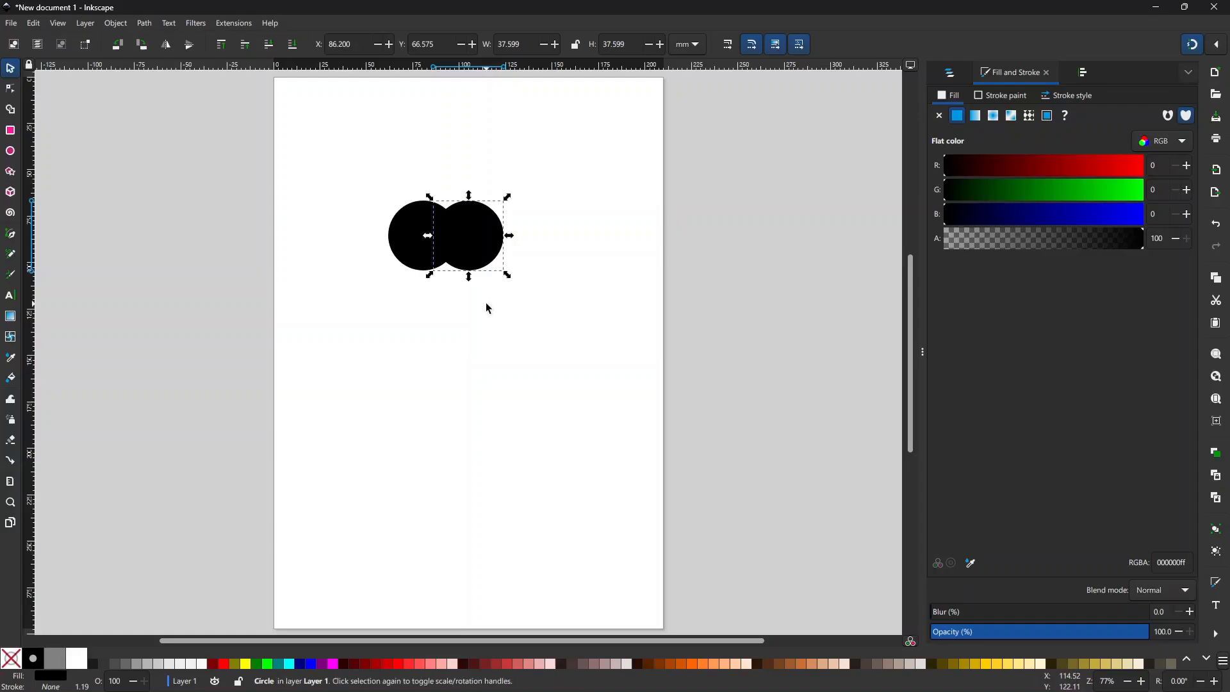
# Step: Intersect both circles with Path > Intersection into one lens about 13.1 × 28.5 mm
pyautogui.keyDown('shift'); pyautogui.click(416, 229); pyautogui.keyUp('shift')
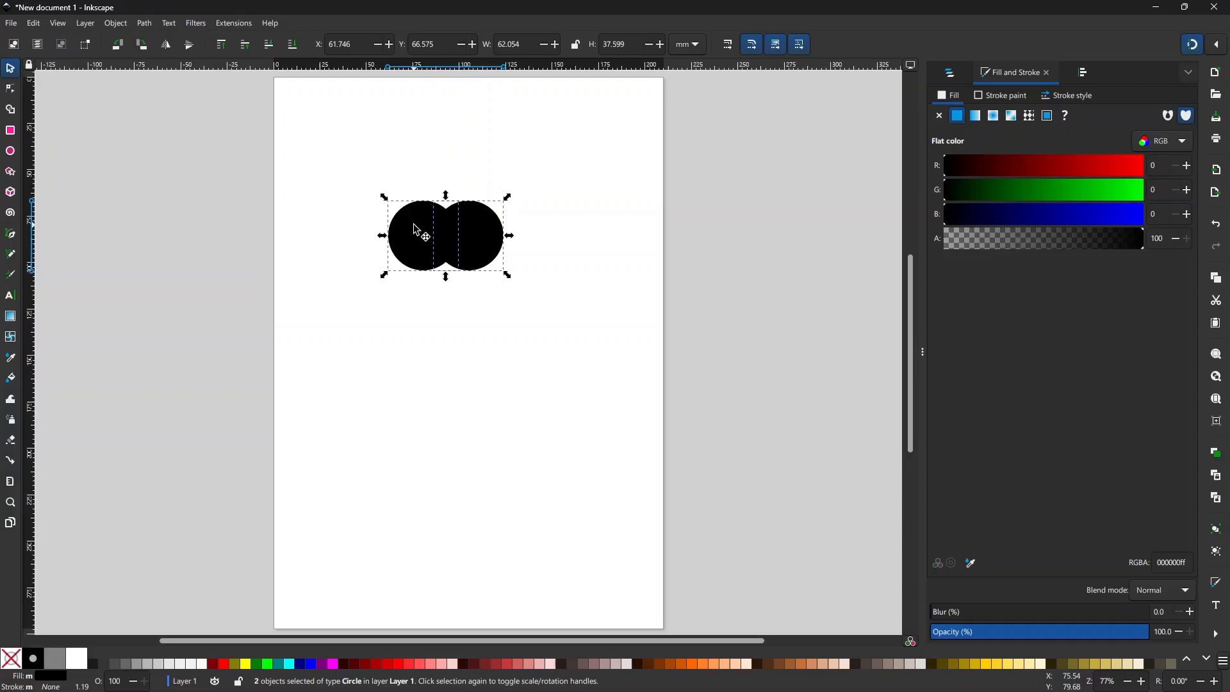
pyautogui.click(116, 24)
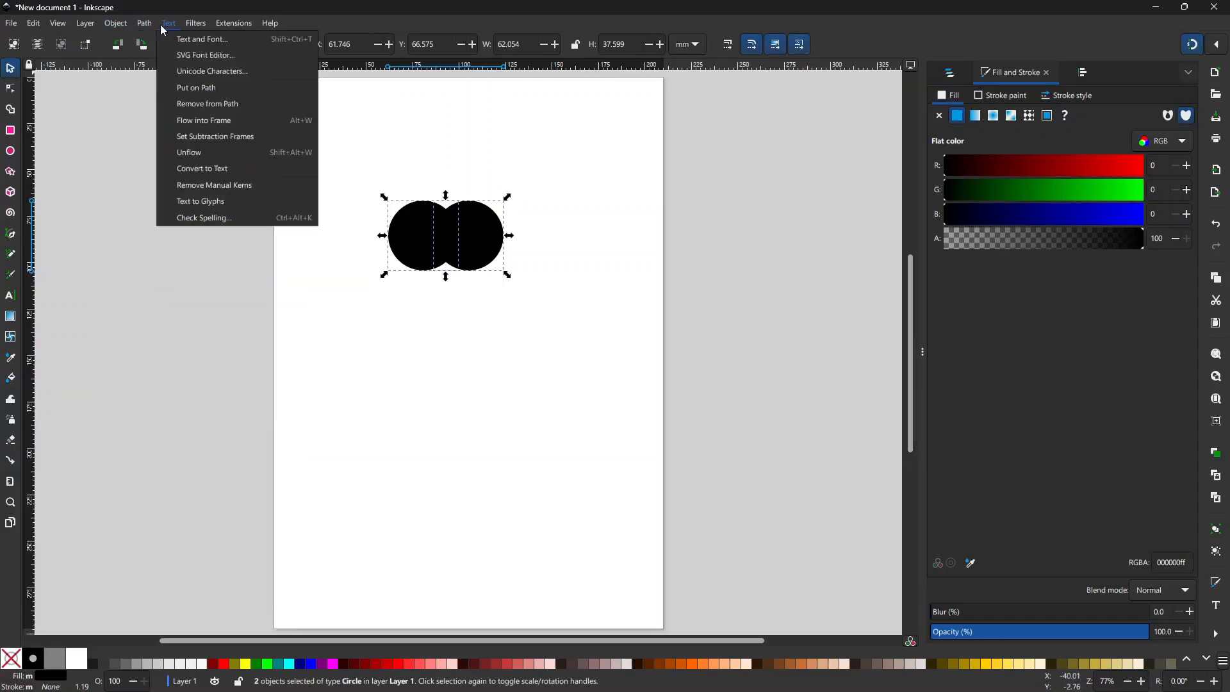
pyautogui.moveTo(146, 25)
pyautogui.click(172, 117)
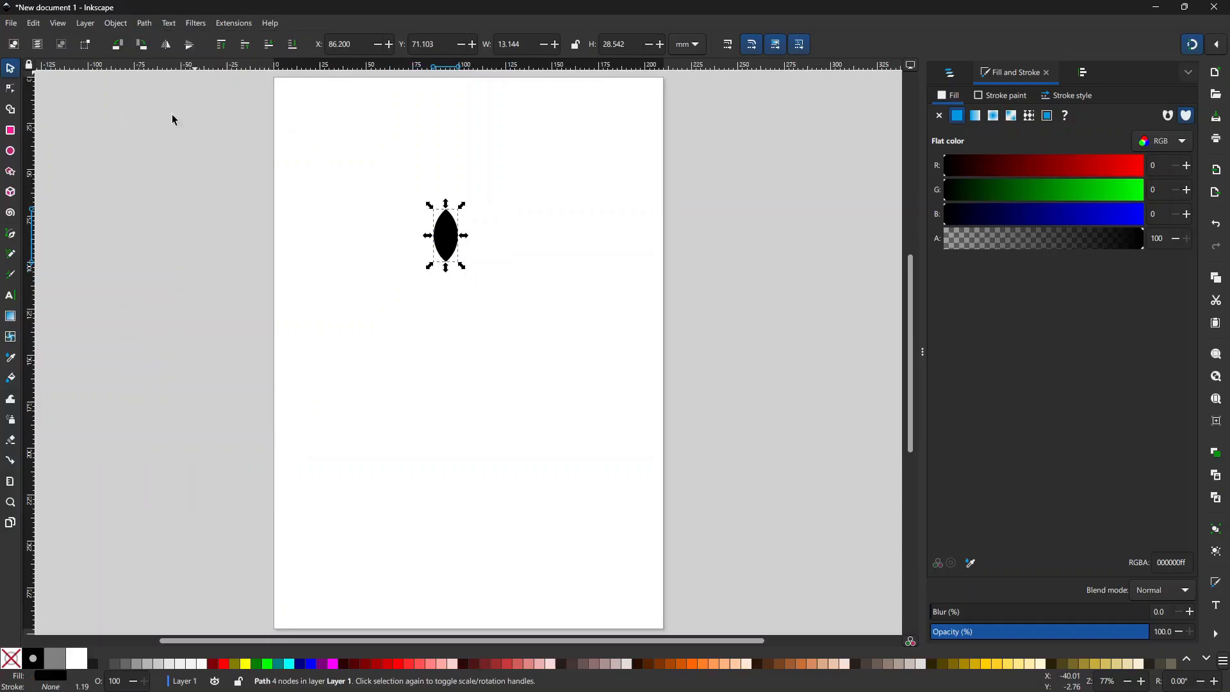
pyautogui.click(479, 322)
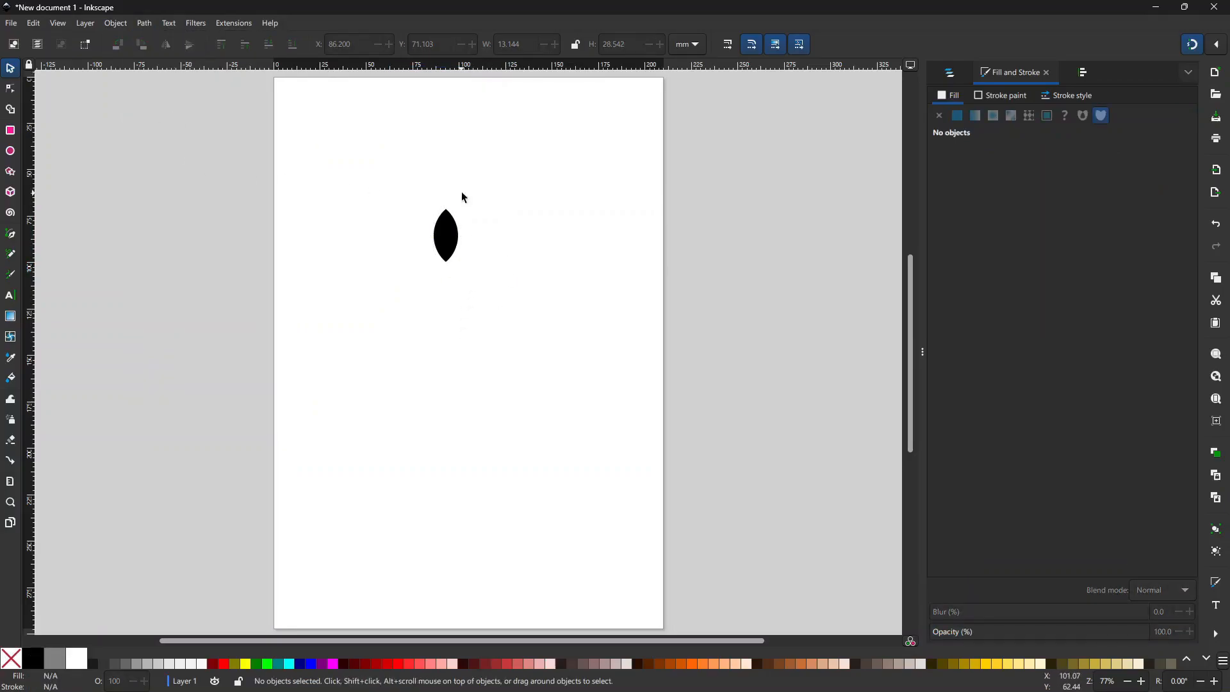
# Step: Shrink and narrow the lens into a slimmer petal about 8.1 × 22.8 mm
pyautogui.moveTo(446, 250); pyautogui.dragTo(461, 234)
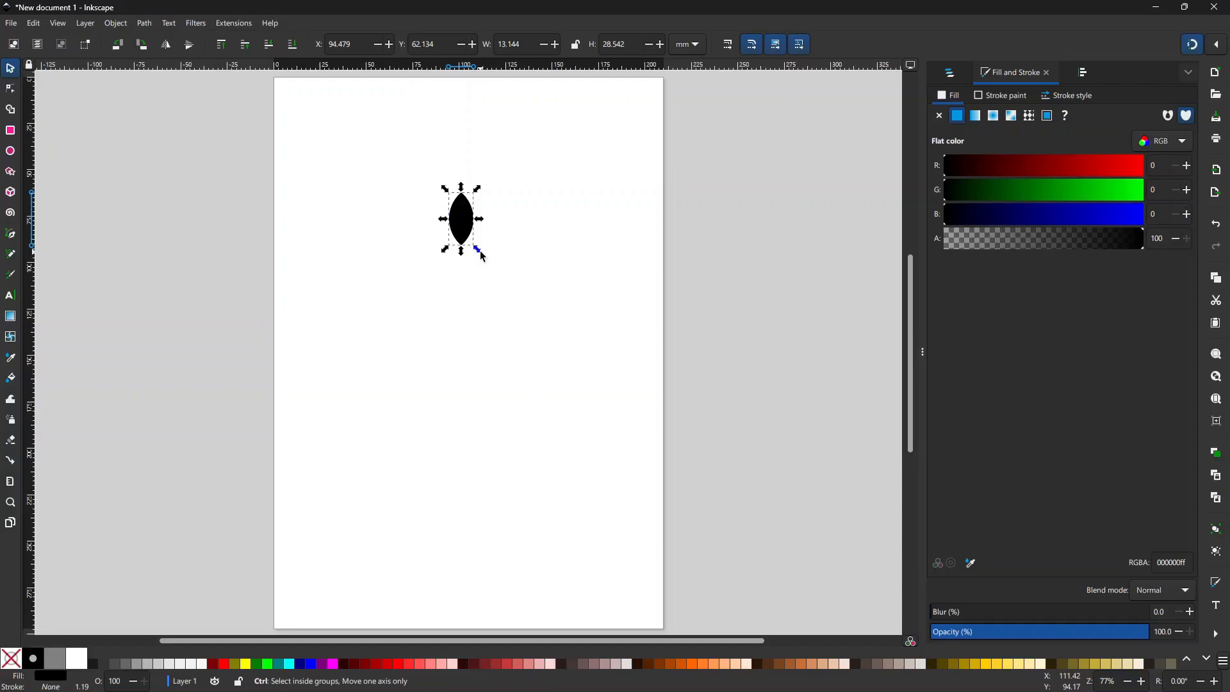
pyautogui.moveTo(484, 256); pyautogui.dragTo(461, 207)
pyautogui.click(501, 265)
pyautogui.click(543, 243)
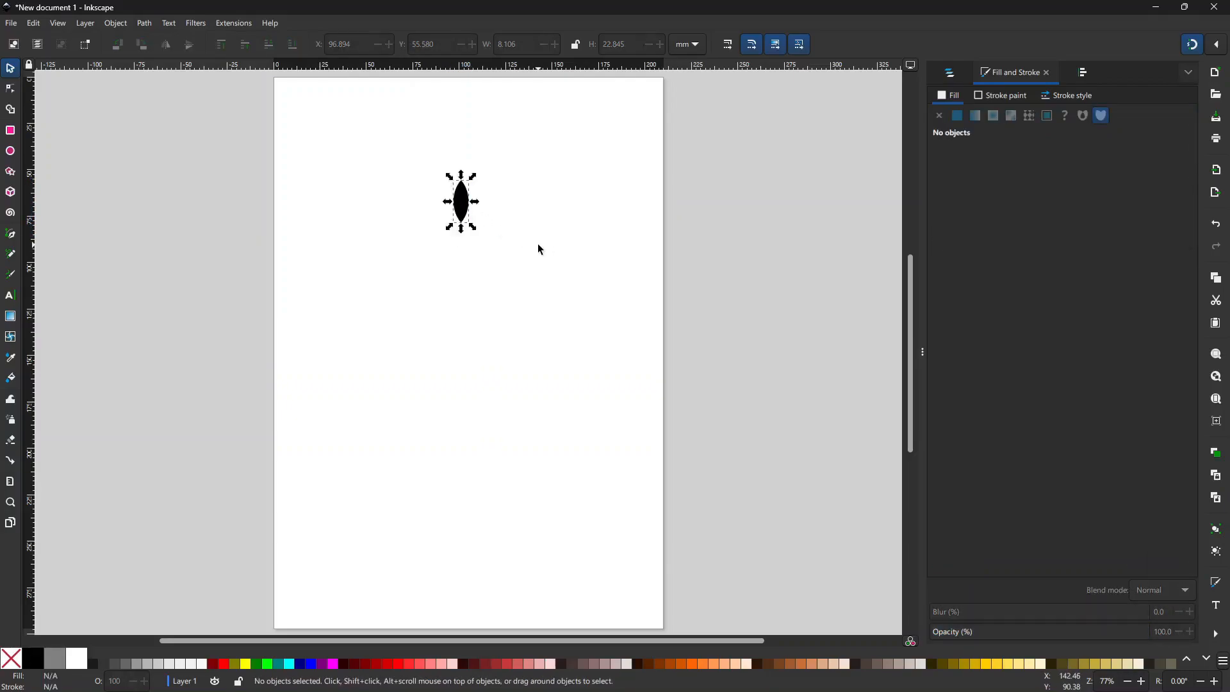
# Step: Place a vertically aligned copy of the petal straight below it, then select both
pyautogui.click(466, 205)
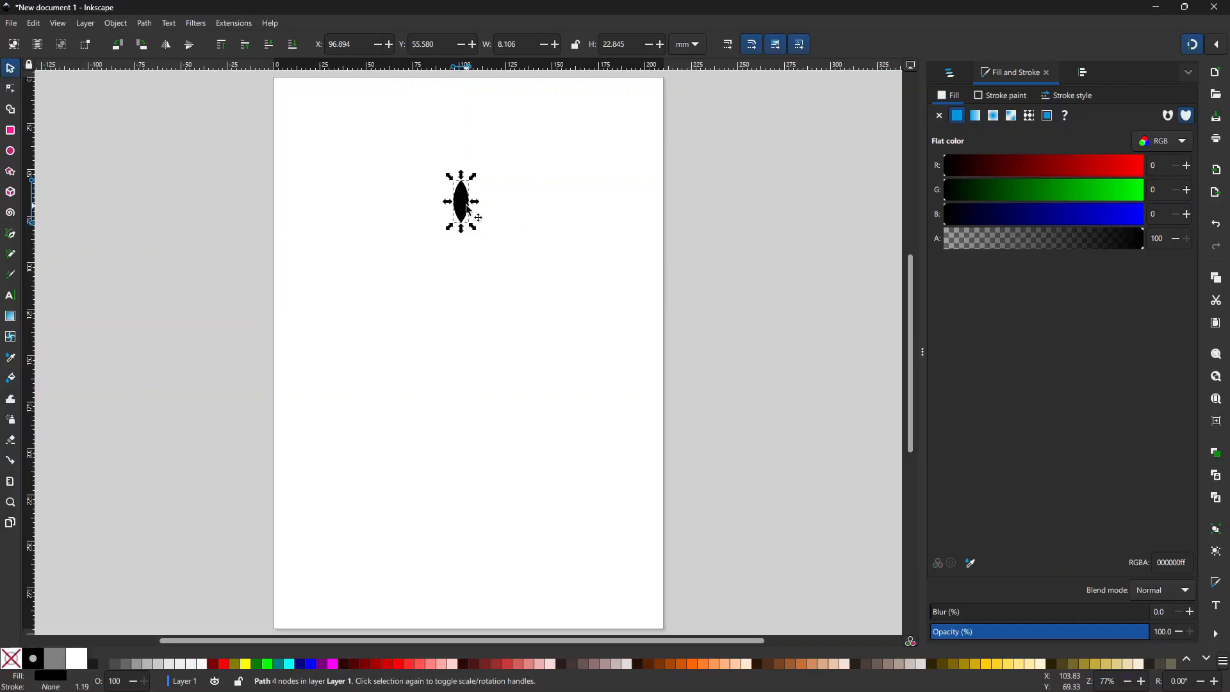
pyautogui.moveTo(461, 210); pyautogui.dragTo(478, 460)
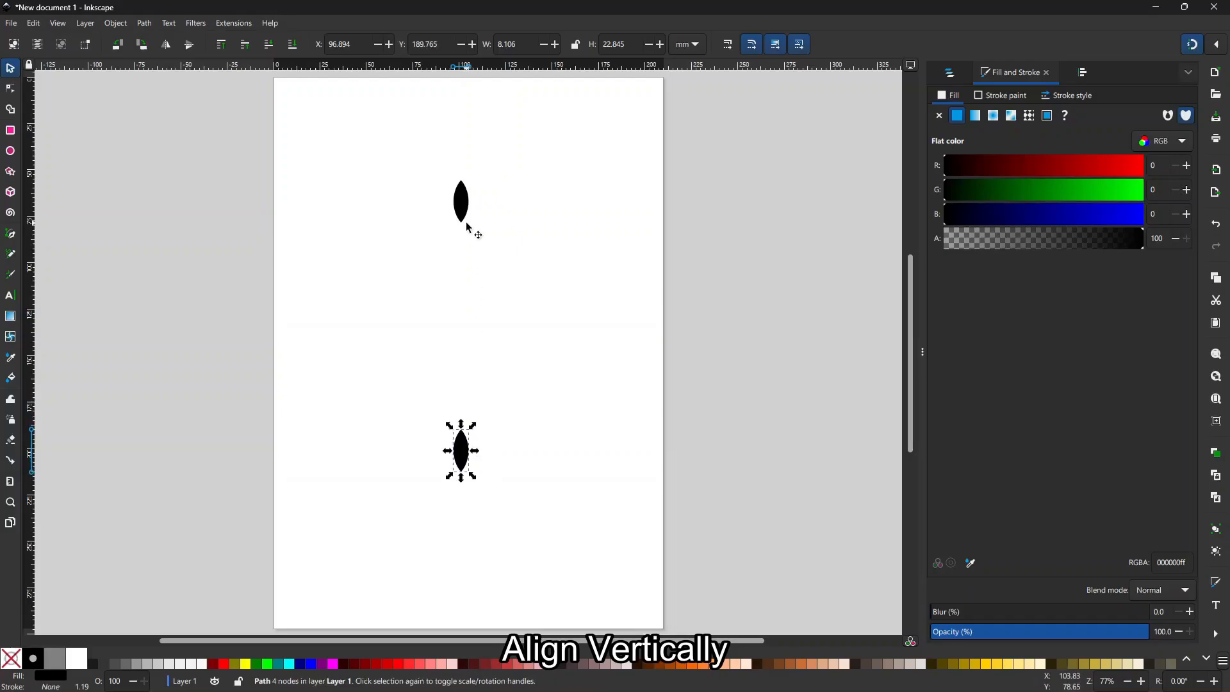
pyautogui.moveTo(414, 171); pyautogui.dragTo(502, 522)
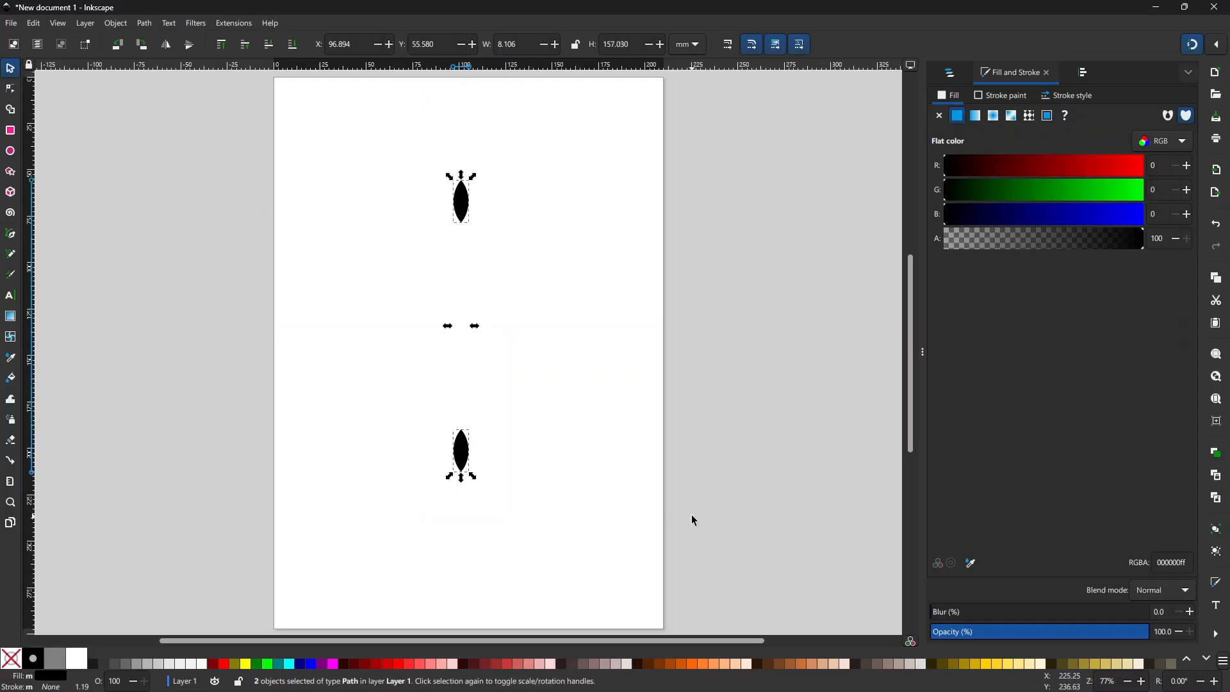
# Step: Group the two petals into a single object about 8.1 × 157.0 mm
pyautogui.hotkey('ctrl', 'g')
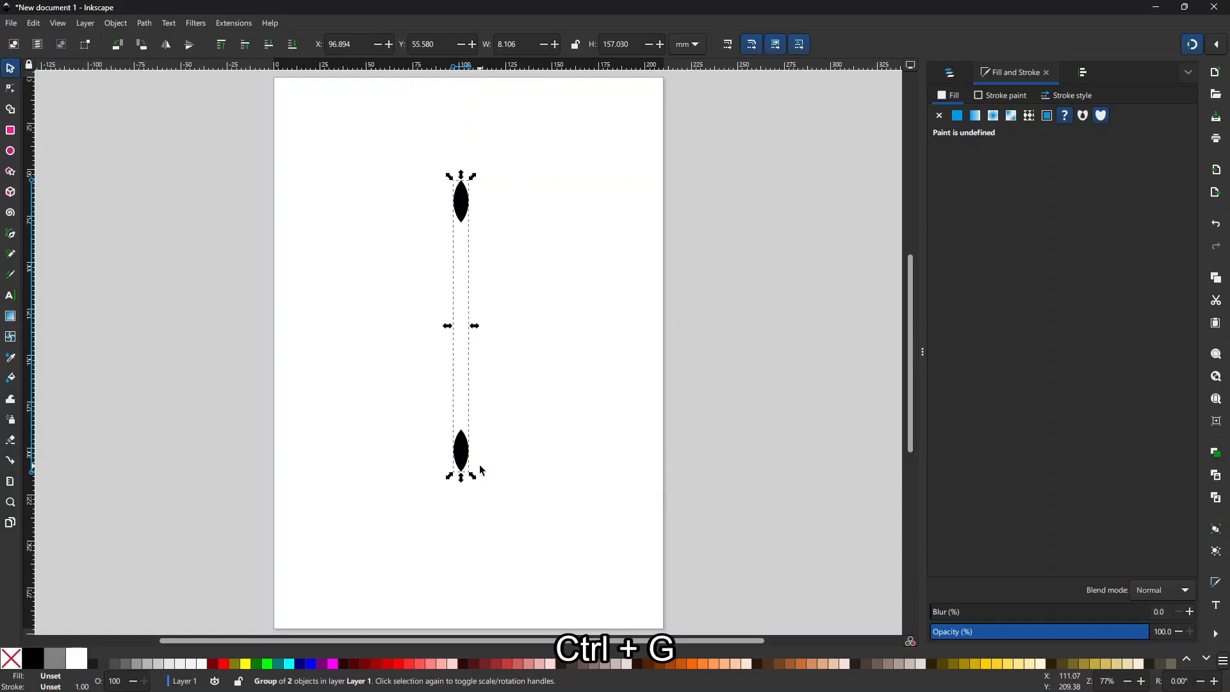
pyautogui.click(465, 205)
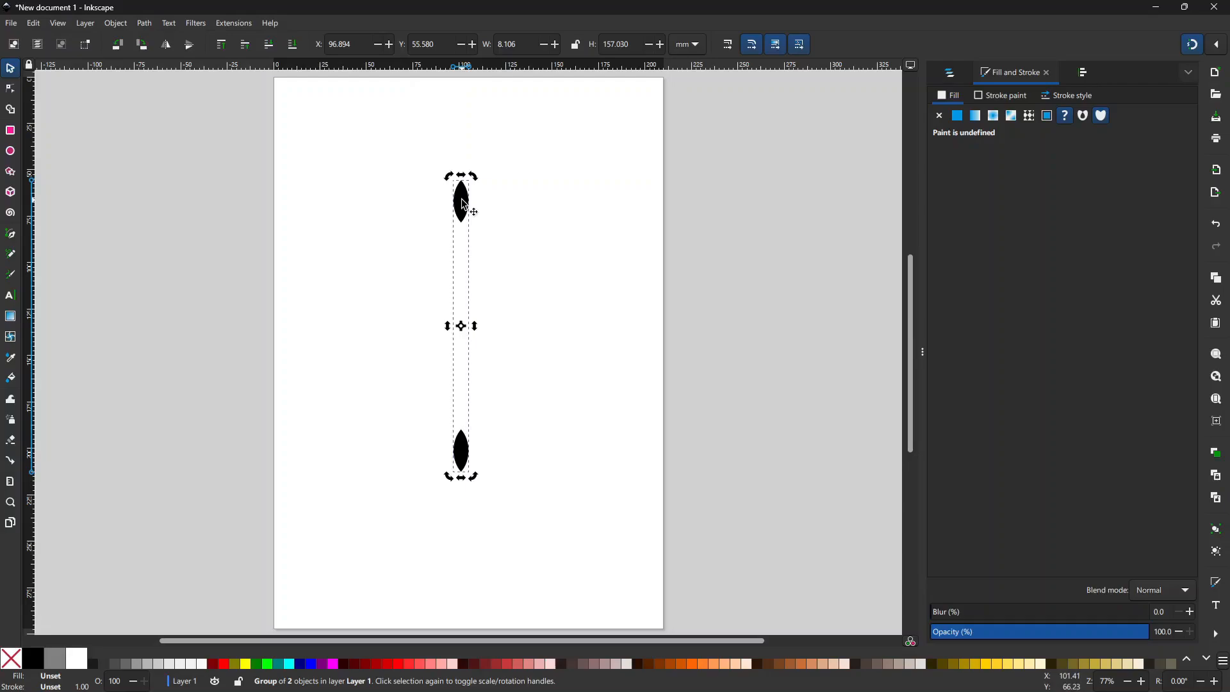
pyautogui.click(465, 205)
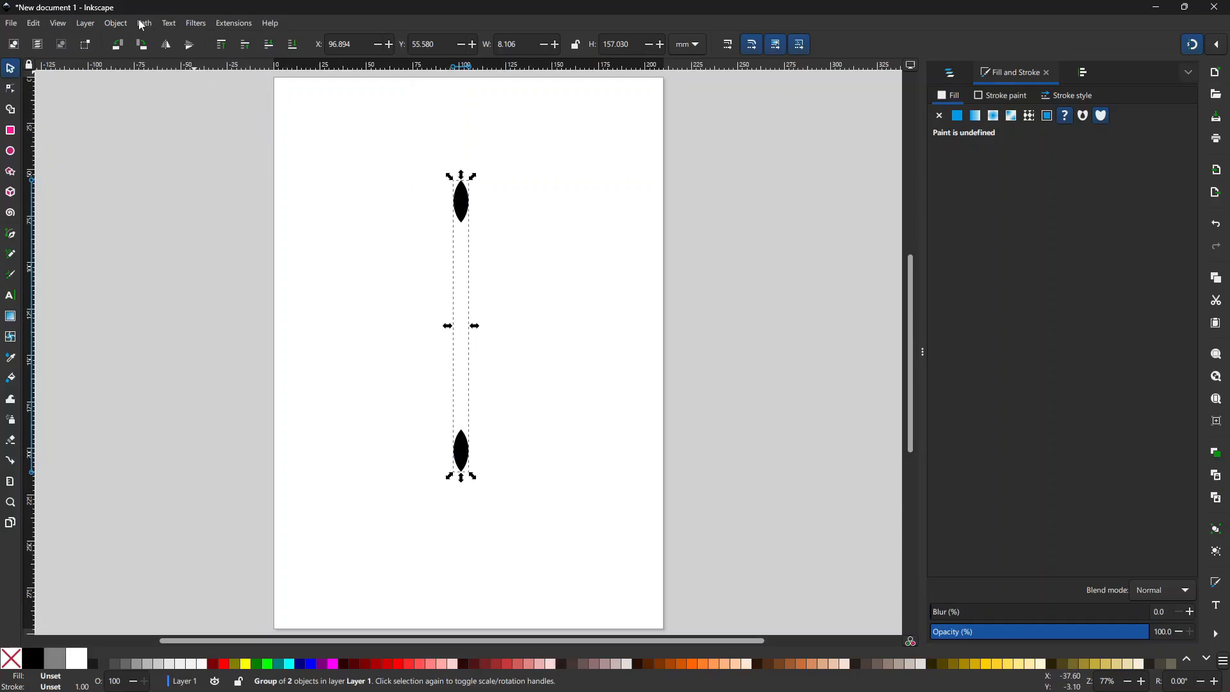
# Step: Apply a 30° rotation to the petal group from the Transform panel's Rotate tab
pyautogui.click(116, 23)
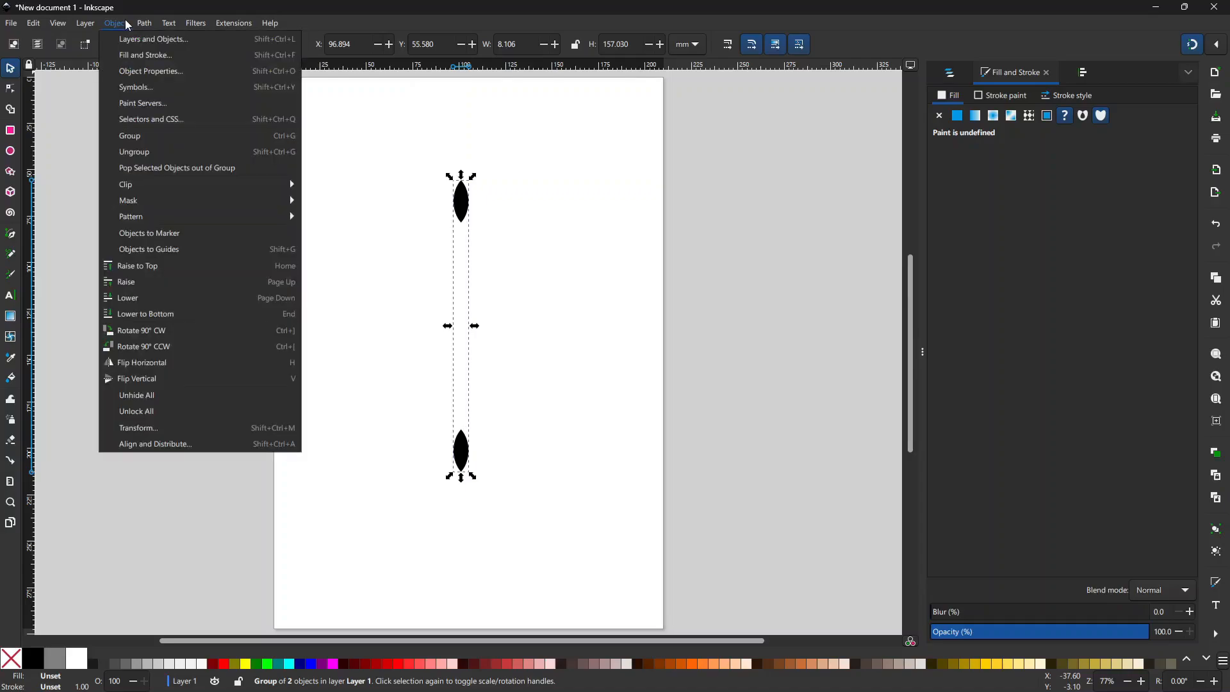
pyautogui.click(165, 426)
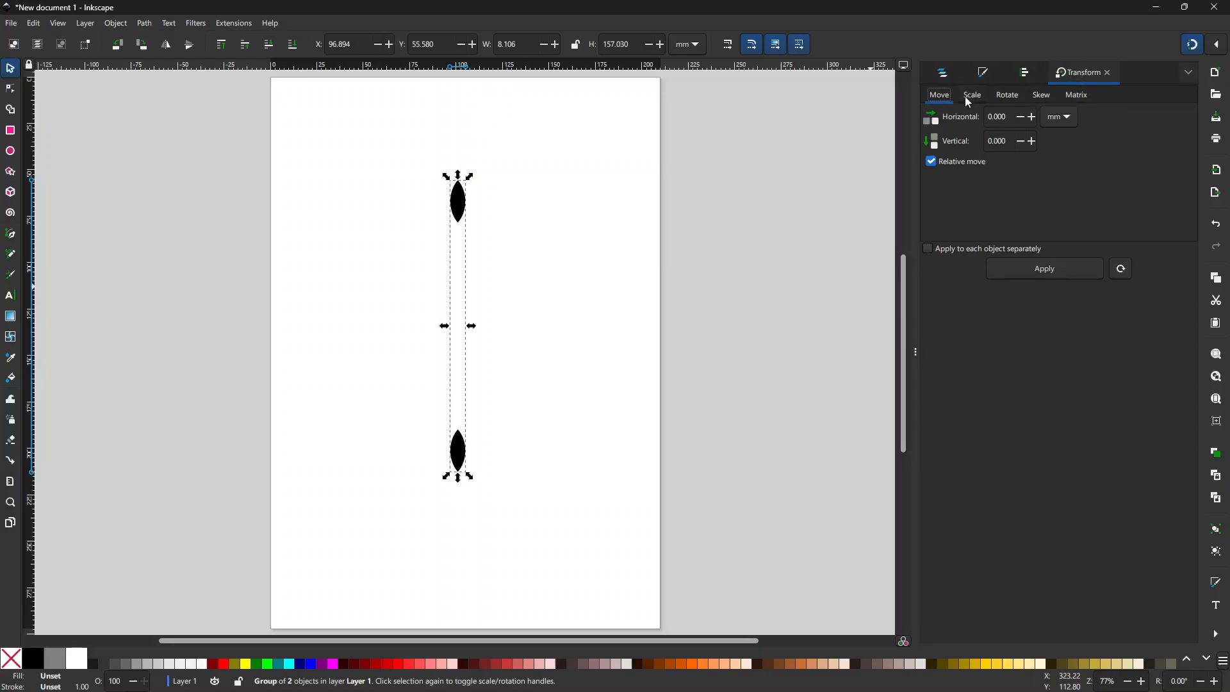
pyautogui.click(1004, 96)
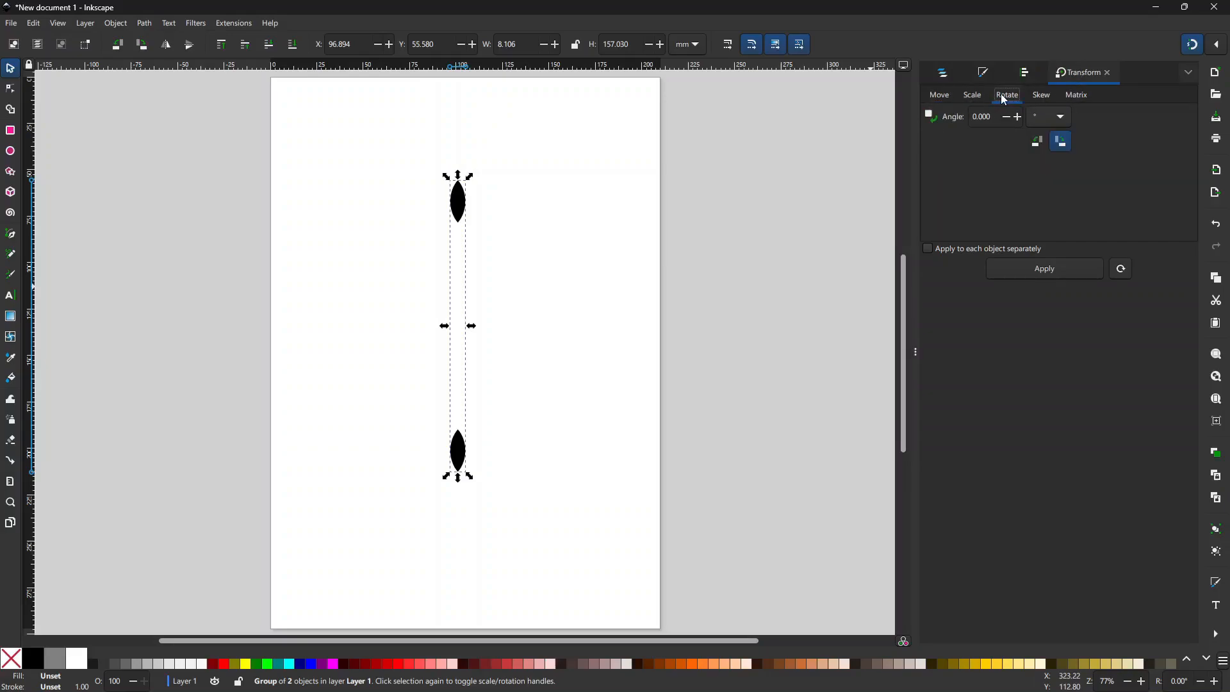
pyautogui.click(995, 117)
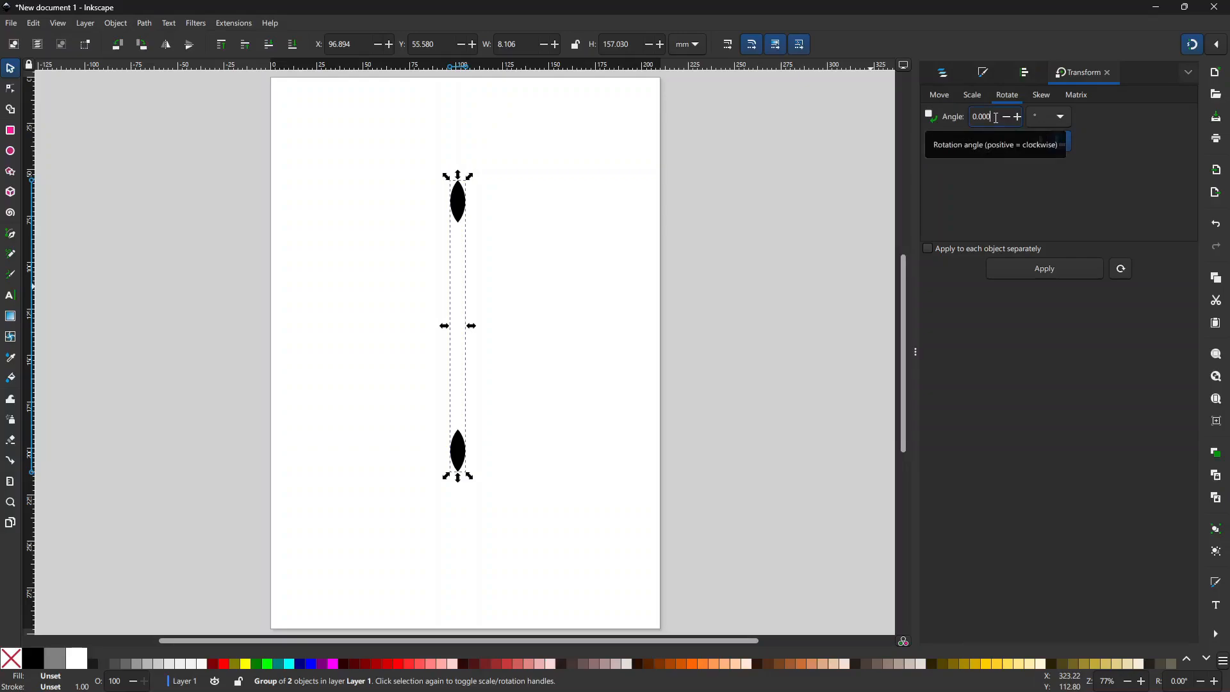
pyautogui.moveTo(996, 117); pyautogui.dragTo(964, 118)
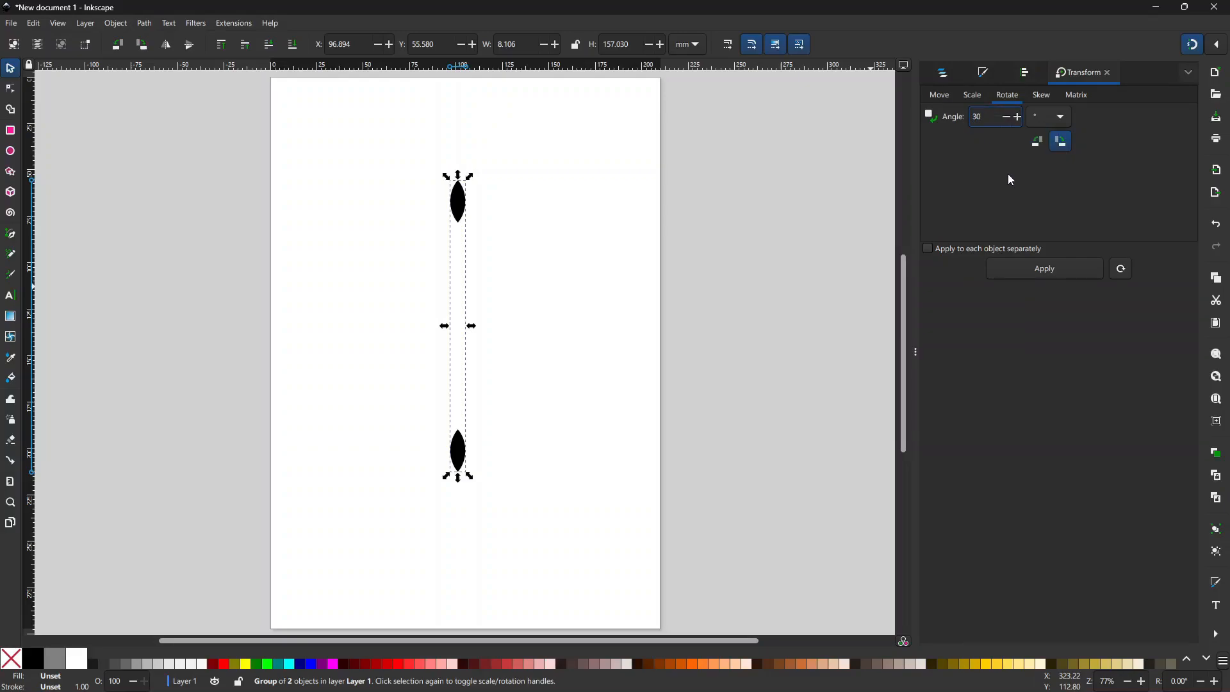
pyautogui.click(1037, 271)
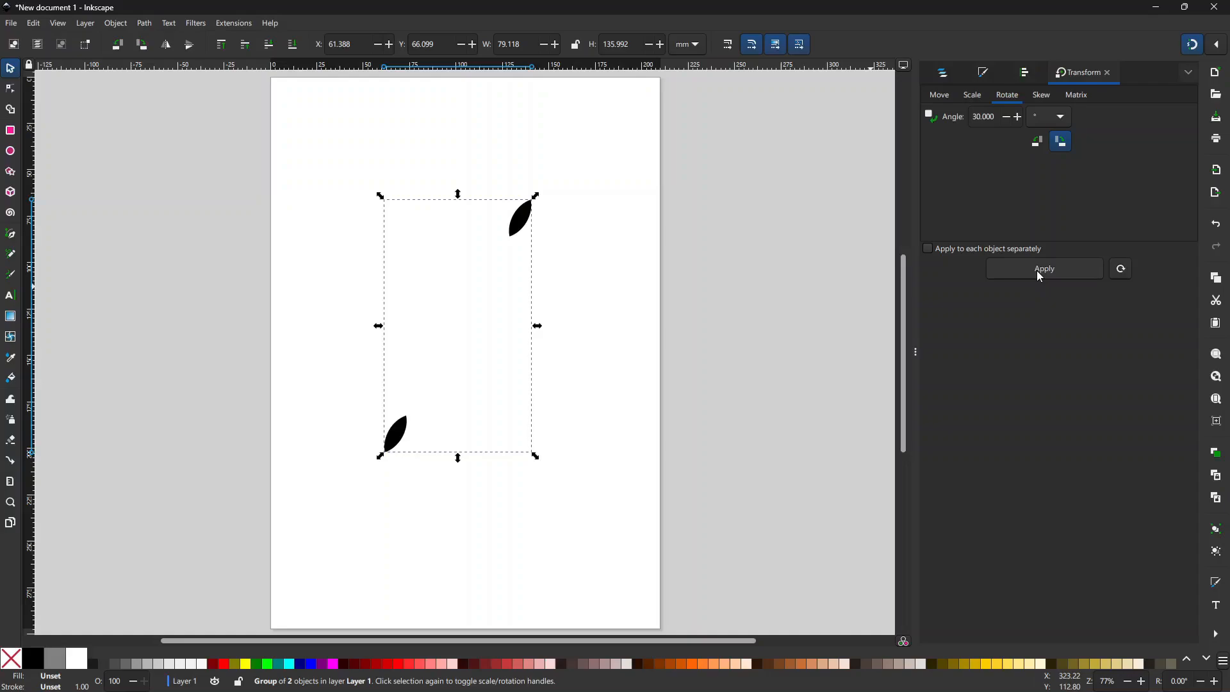
pyautogui.click(570, 207)
# Step: Undo the 30° rotation and rotate the petal pair by 15° instead
pyautogui.click(523, 218)
pyautogui.hotkey('ctrl', 'z')
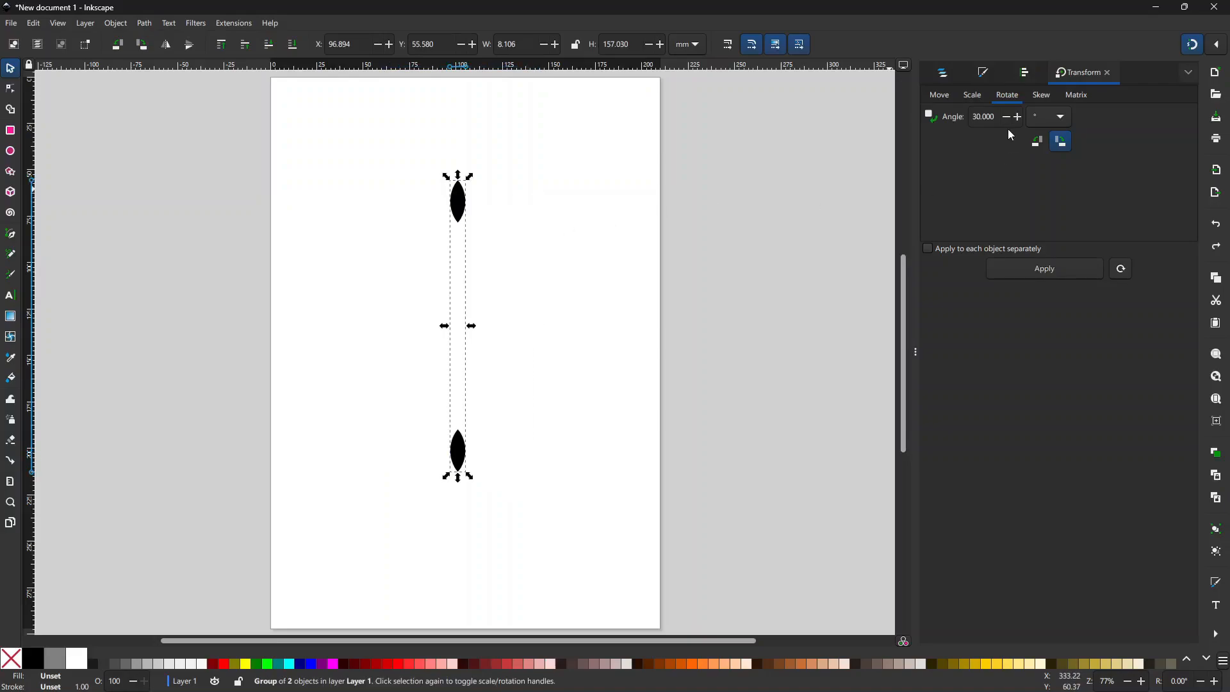
pyautogui.doubleClick(997, 118)
pyautogui.write('15')
pyautogui.click(1043, 270)
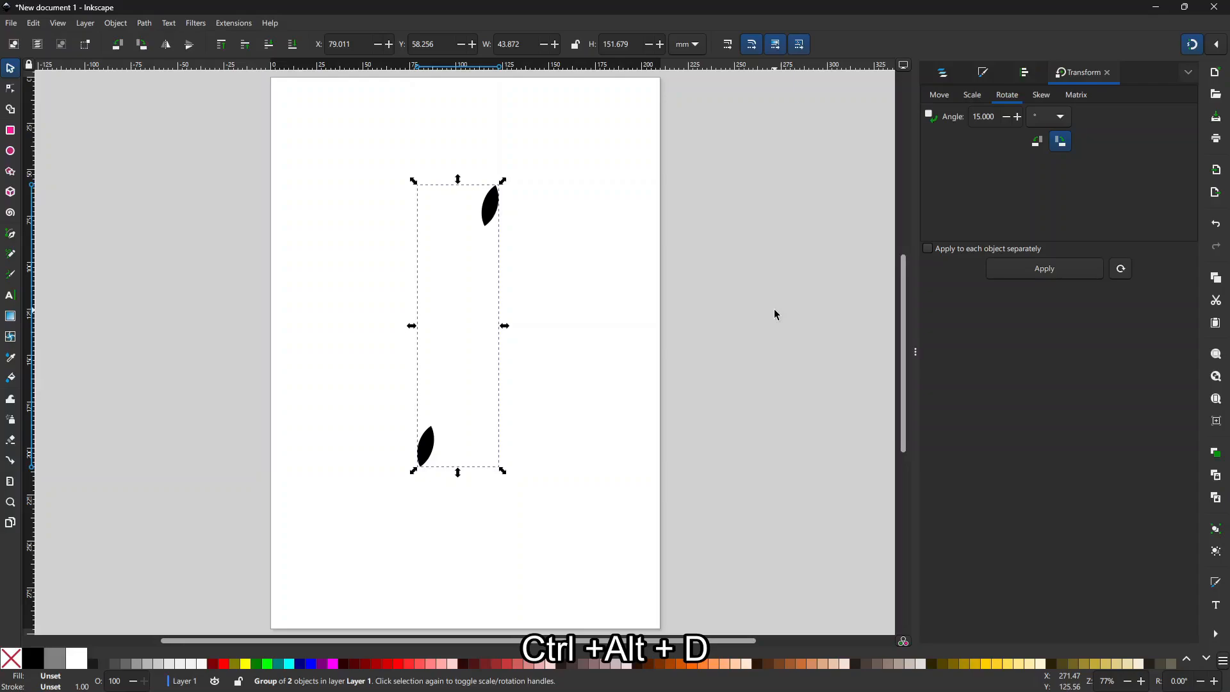
# Step: Repeat rotated duplicates with Ctrl+Alt+D until a ring of 24 petals closes, then deselect
pyautogui.hotkey('ctrl', 'alt', 'd')
pyautogui.hotkey('ctrl', 'alt', 'd')
pyautogui.hotkey('ctrl', 'alt', 'd')
pyautogui.hotkey('ctrl', 'alt', 'd')
pyautogui.hotkey('ctrl', 'alt', 'd')
pyautogui.hotkey('ctrl', 'alt', 'd')
pyautogui.hotkey('ctrl', 'alt', 'd')
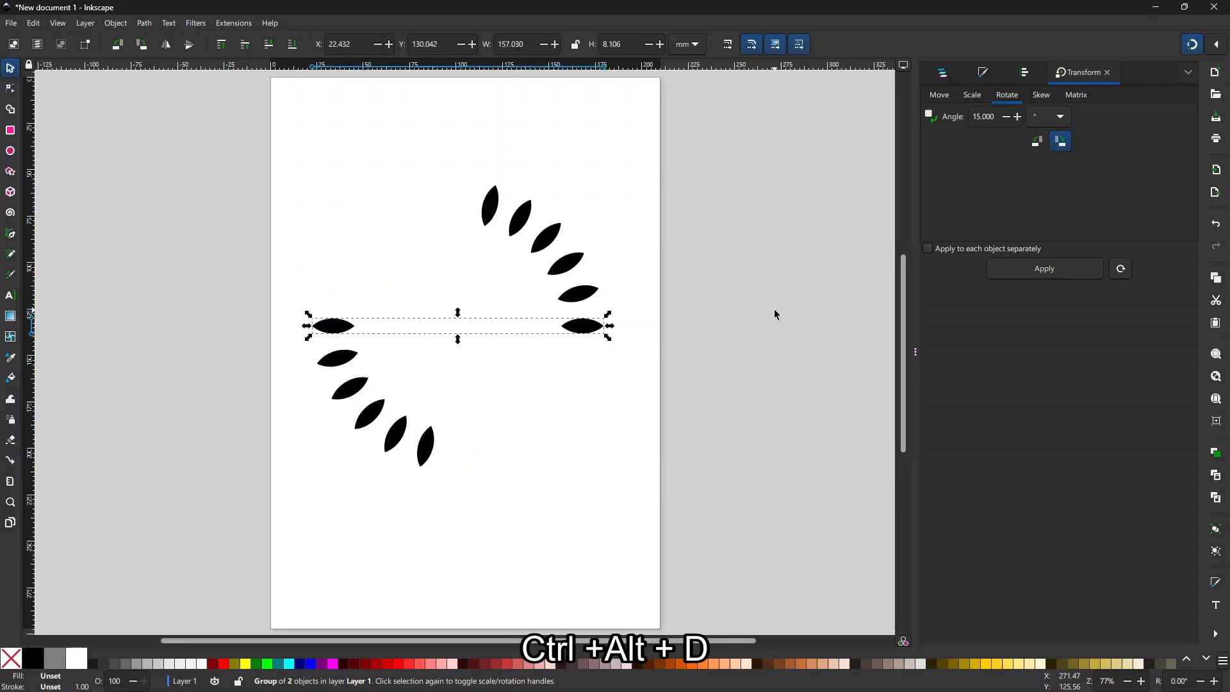
pyautogui.hotkey('ctrl', 'alt', 'd')
pyautogui.hotkey('ctrl', 'alt', 'd')
pyautogui.hotkey('ctrl', 'alt', 'd')
pyautogui.hotkey('ctrl', 'alt', 'd')
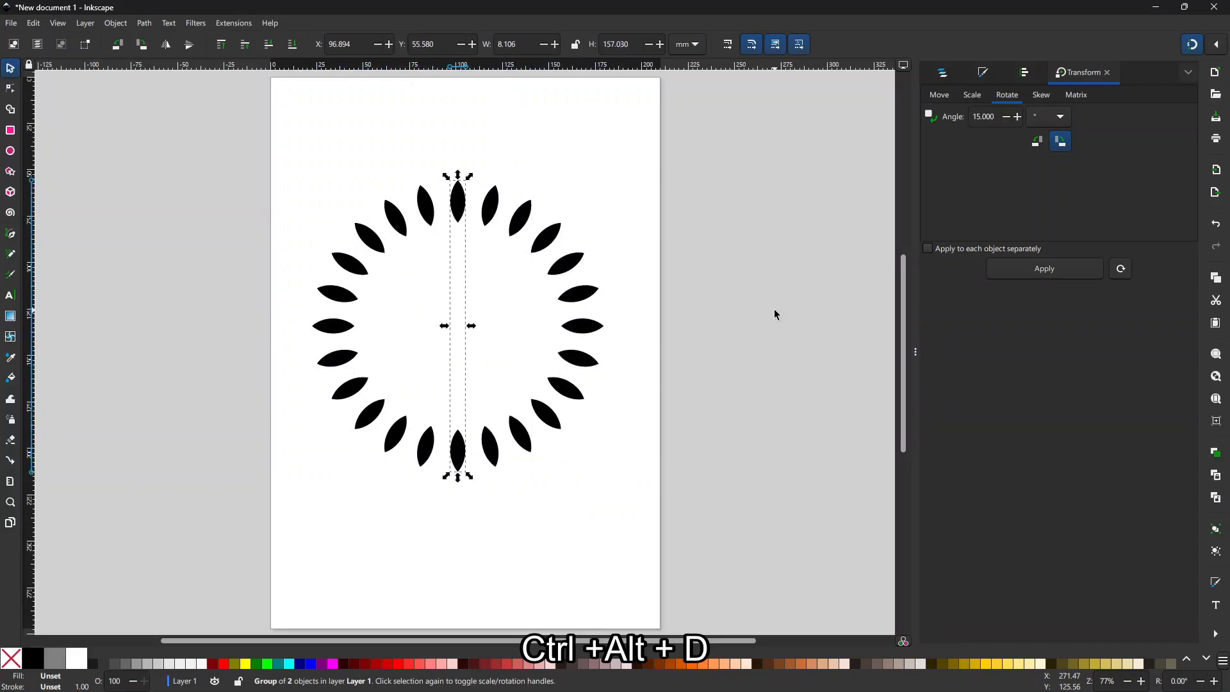
pyautogui.click(474, 96)
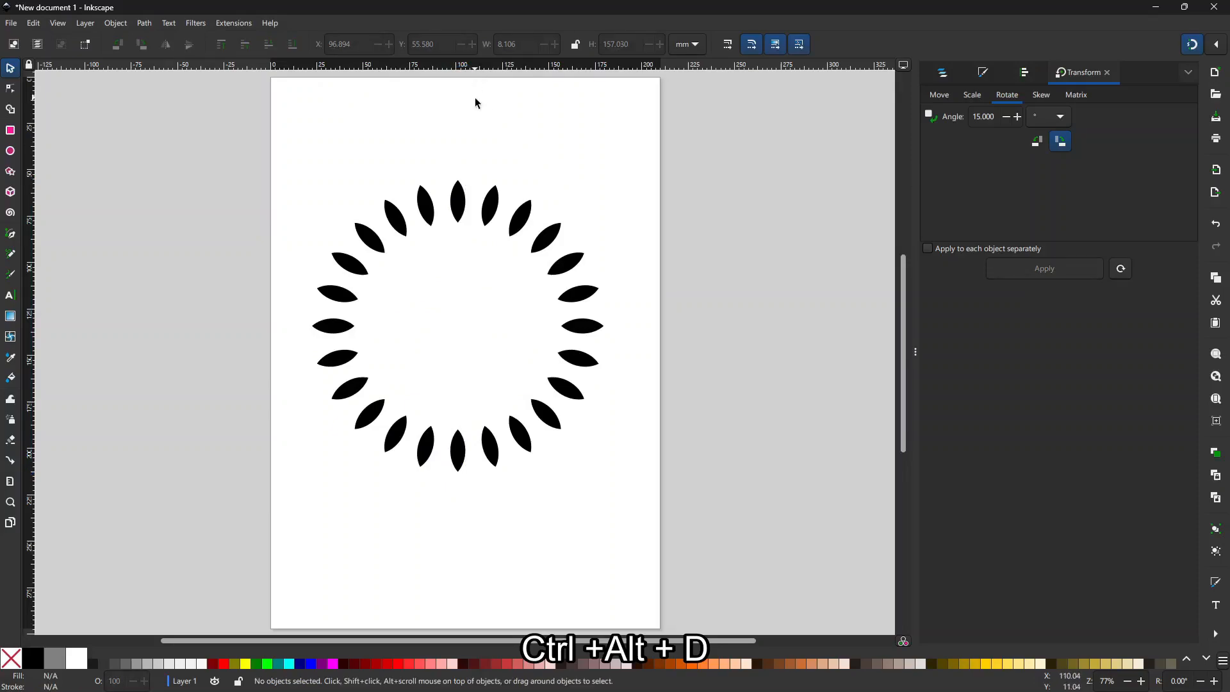
# Step: Group all twelve leaf pairs into one 157.03 × 157.03 mm ring
pyautogui.moveTo(292, 177); pyautogui.dragTo(607, 526)
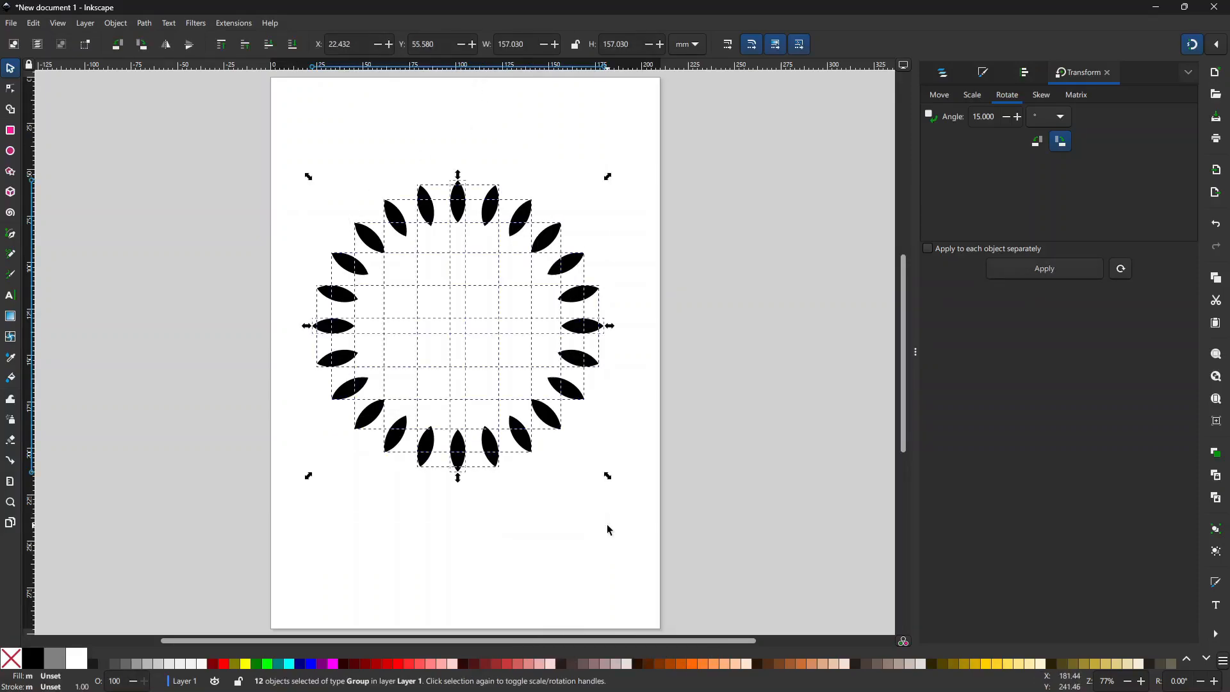
pyautogui.hotkey('ctrl', 'g')
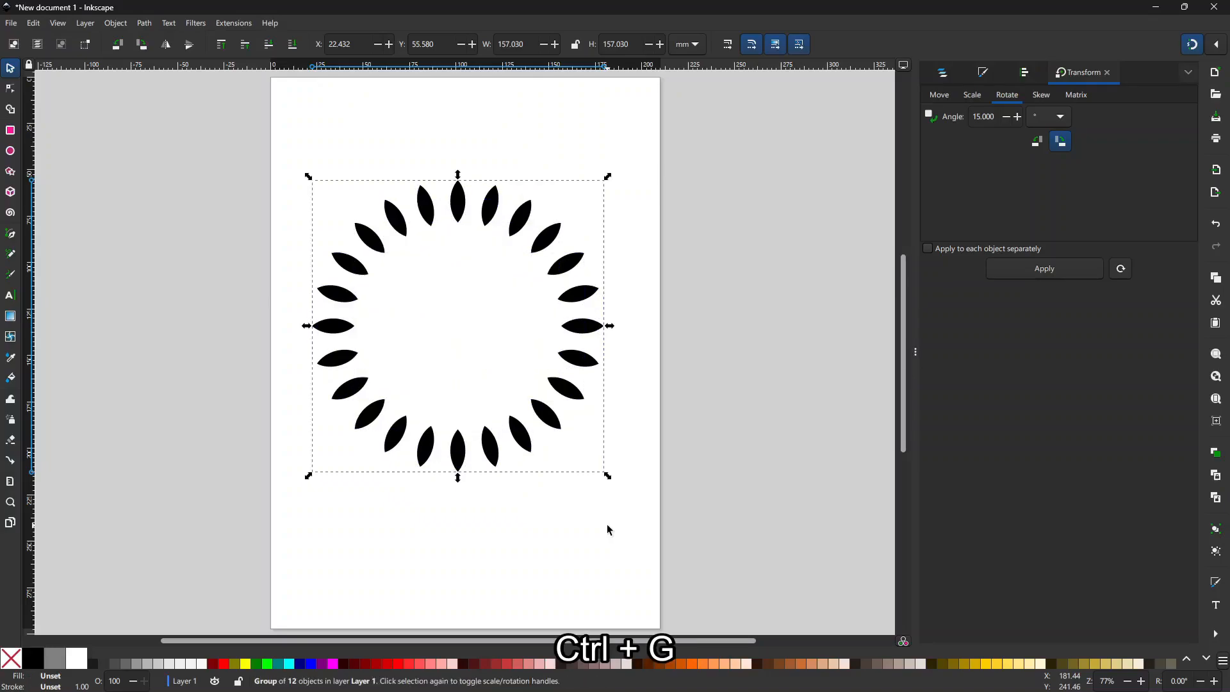
pyautogui.click(609, 481)
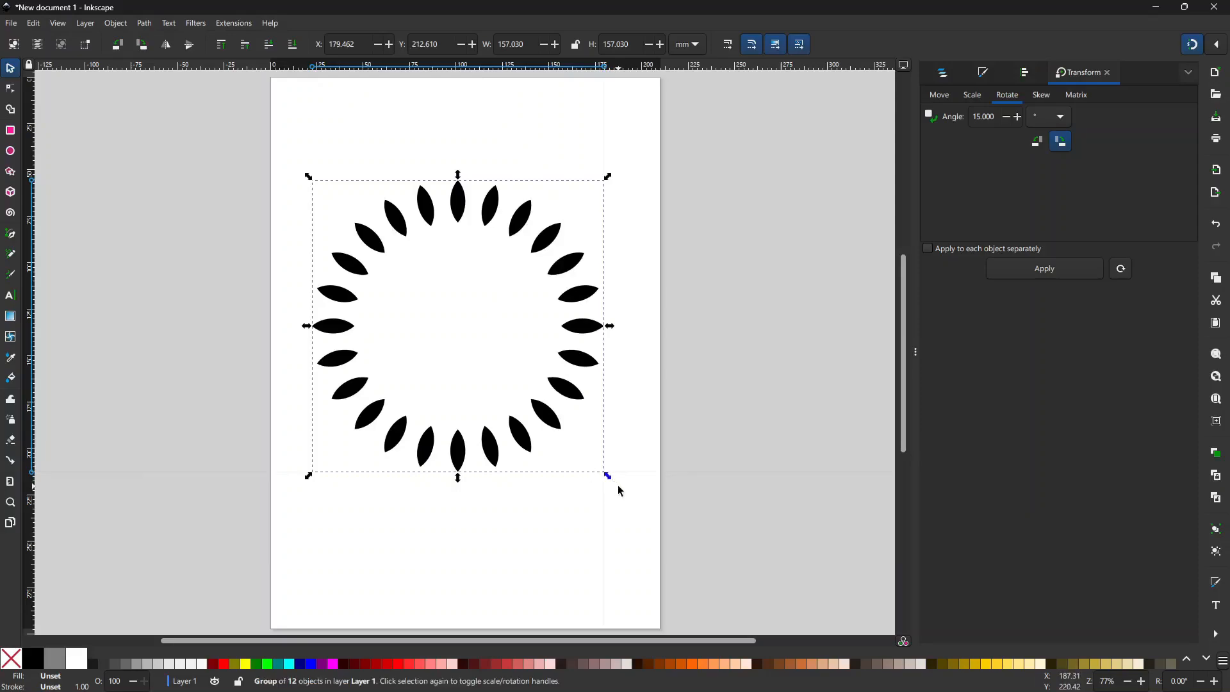
pyautogui.click(561, 277)
pyautogui.click(561, 277)
# Step: Set the Transform scale to 80% with proportional scaling, testing it on the ring and undoing
pyautogui.click(971, 97)
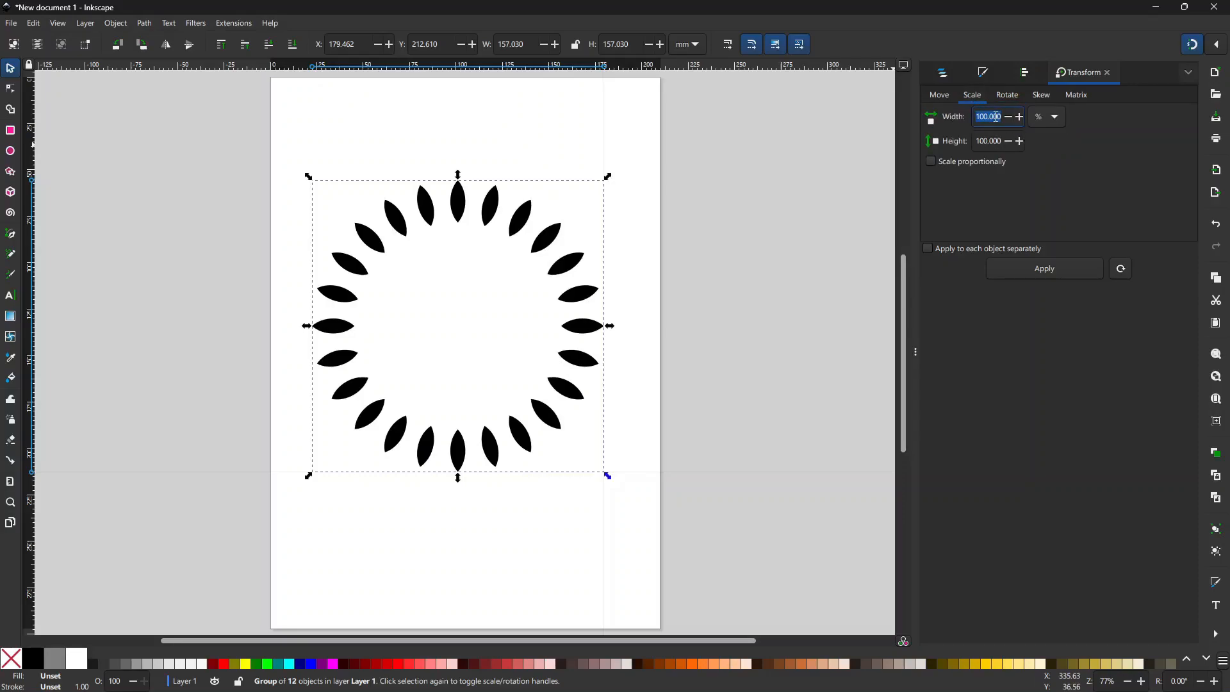
pyautogui.write('80')
pyautogui.click(934, 162)
pyautogui.click(1057, 269)
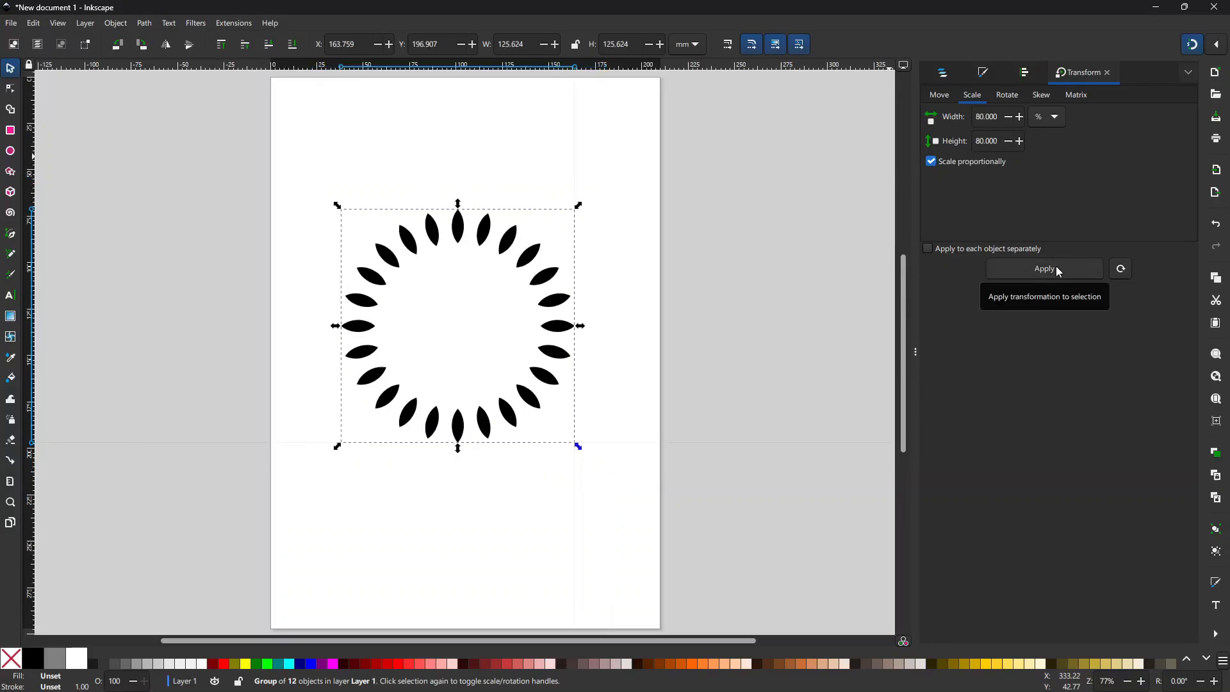
pyautogui.click(458, 170)
pyautogui.hotkey('ctrl', 'z')
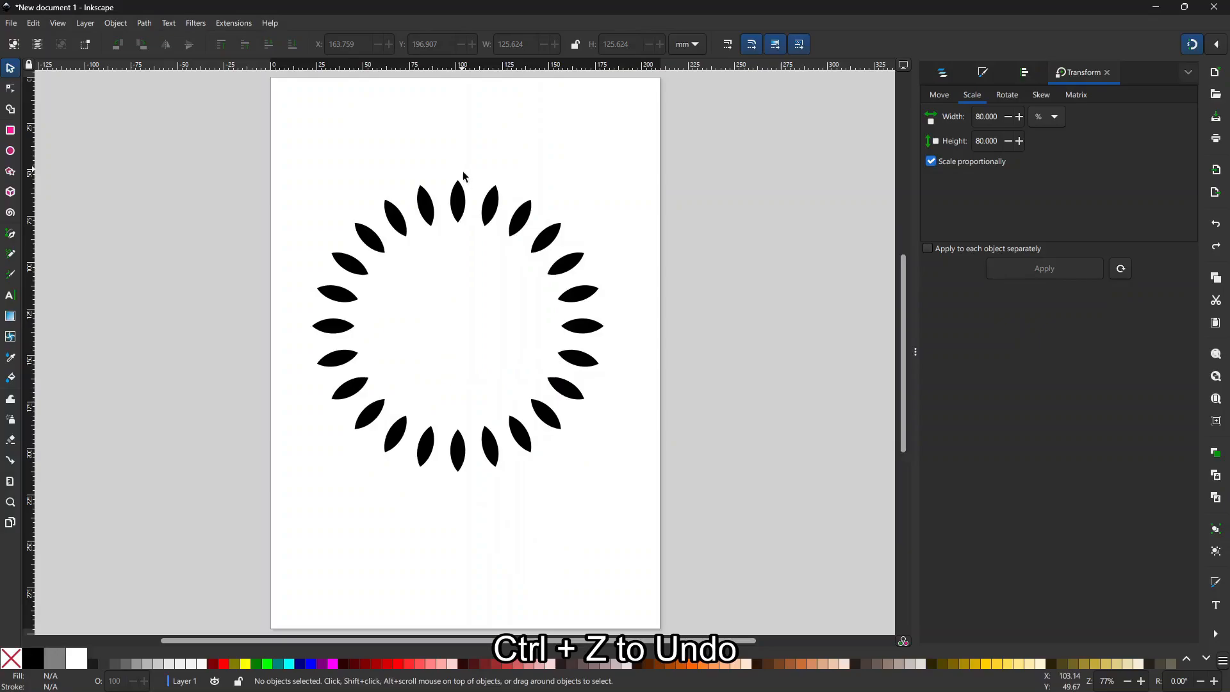
pyautogui.hotkey('ctrl', 'd')
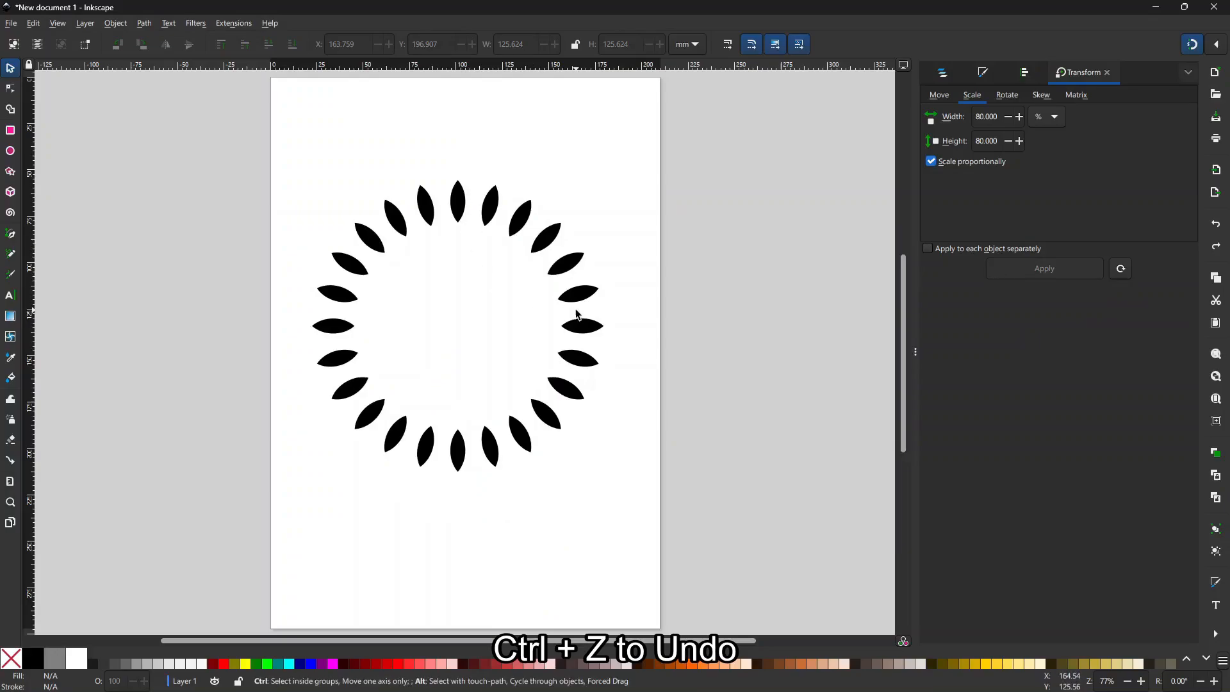
# Step: Make an 80% duplicate of the ring, 125.624 mm across, concentric inside the original
pyautogui.click(550, 237)
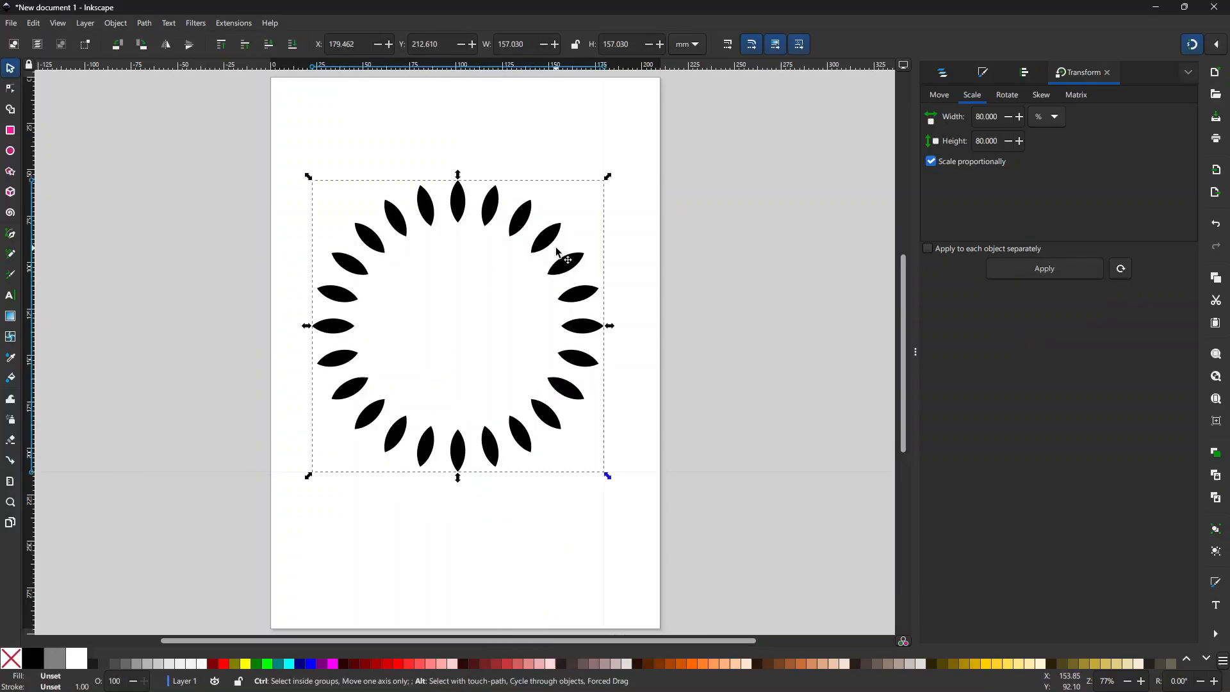
pyautogui.hotkey('ctrl', 'alt', 'd')
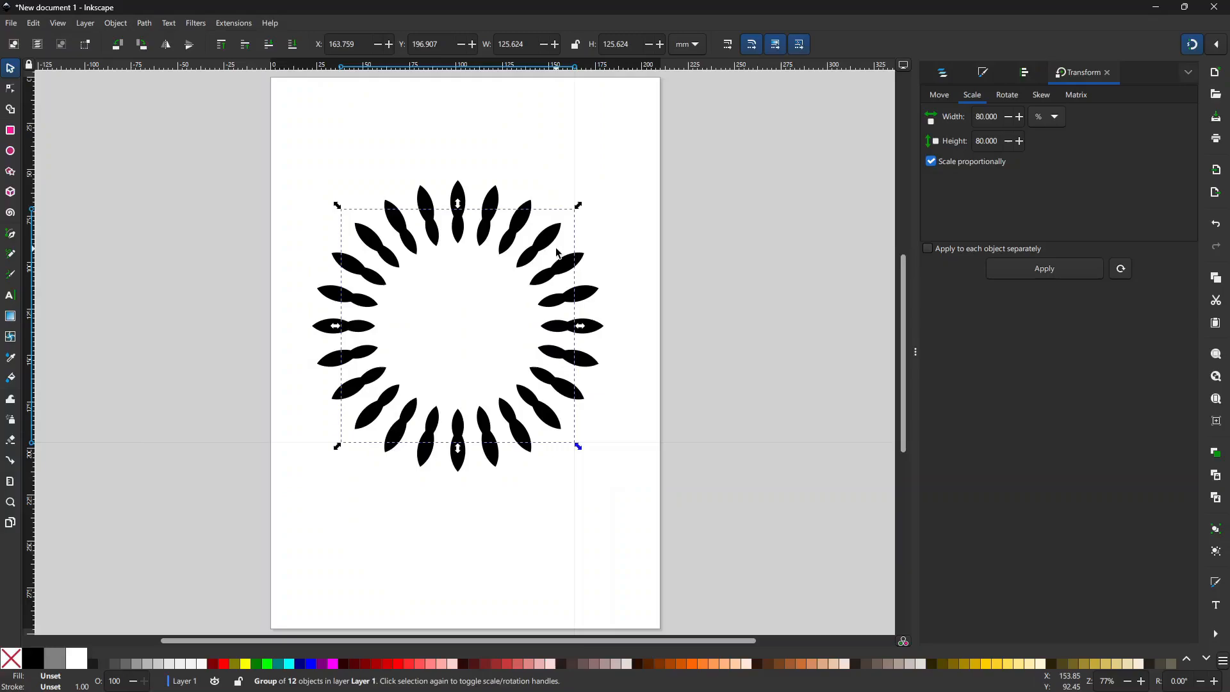
pyautogui.hotkey('alt', ']')
pyautogui.hotkey('alt', ']')
pyautogui.hotkey('alt', ']')
pyautogui.hotkey('alt', ']')
pyautogui.hotkey('alt', ']')
pyautogui.hotkey('alt', ']')
pyautogui.hotkey('alt', ']')
pyautogui.hotkey('alt', ']')
pyautogui.hotkey('alt', ']')
pyautogui.hotkey('alt', ']')
pyautogui.hotkey('alt', ']')
pyautogui.hotkey('alt', ']')
pyautogui.hotkey('alt', ']')
pyautogui.hotkey('alt', ']')
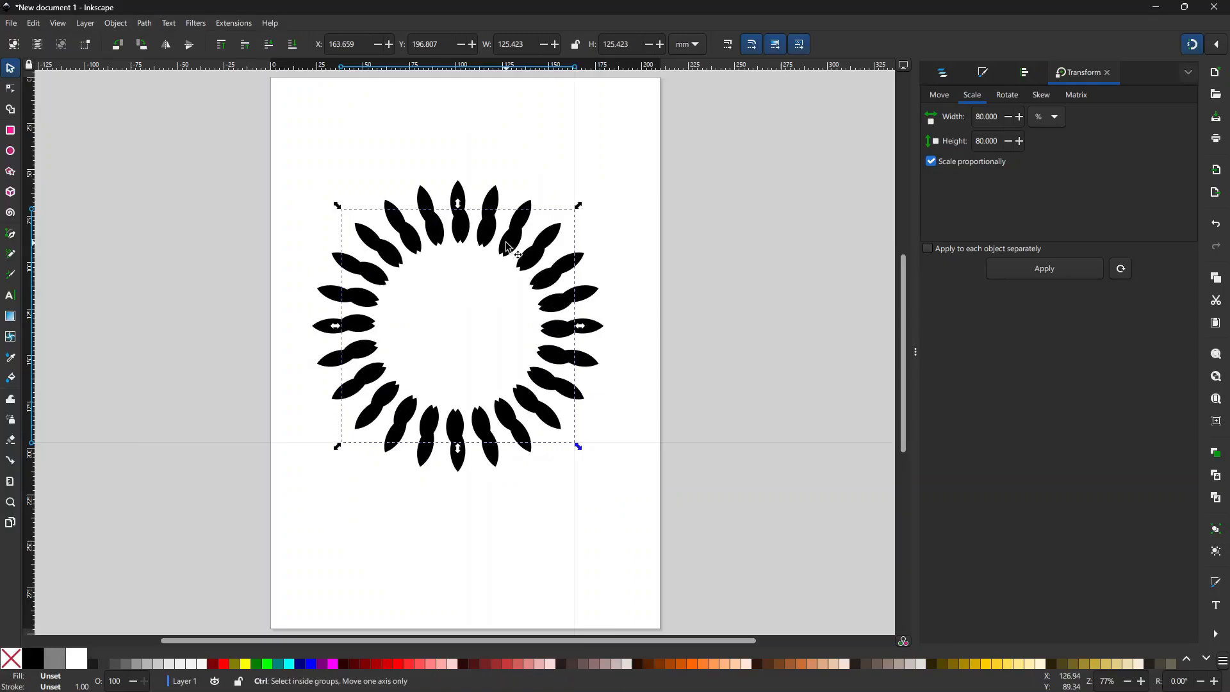
pyautogui.press('Delete')
pyautogui.click(489, 212)
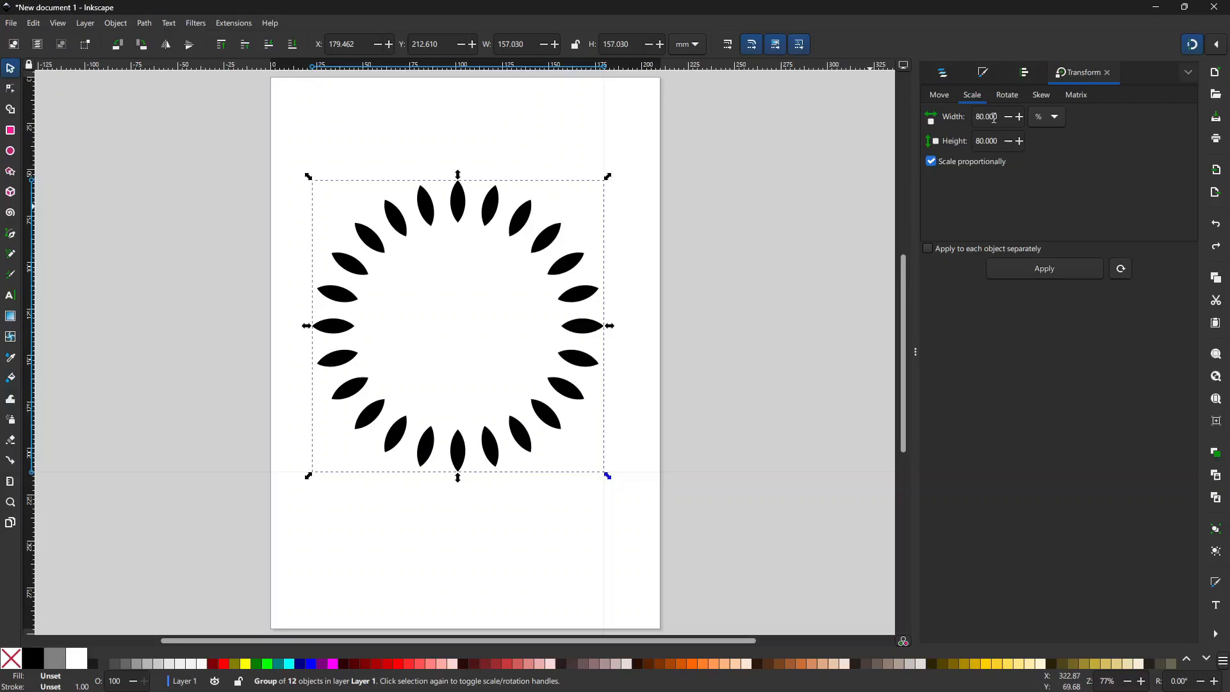
pyautogui.click(1039, 269)
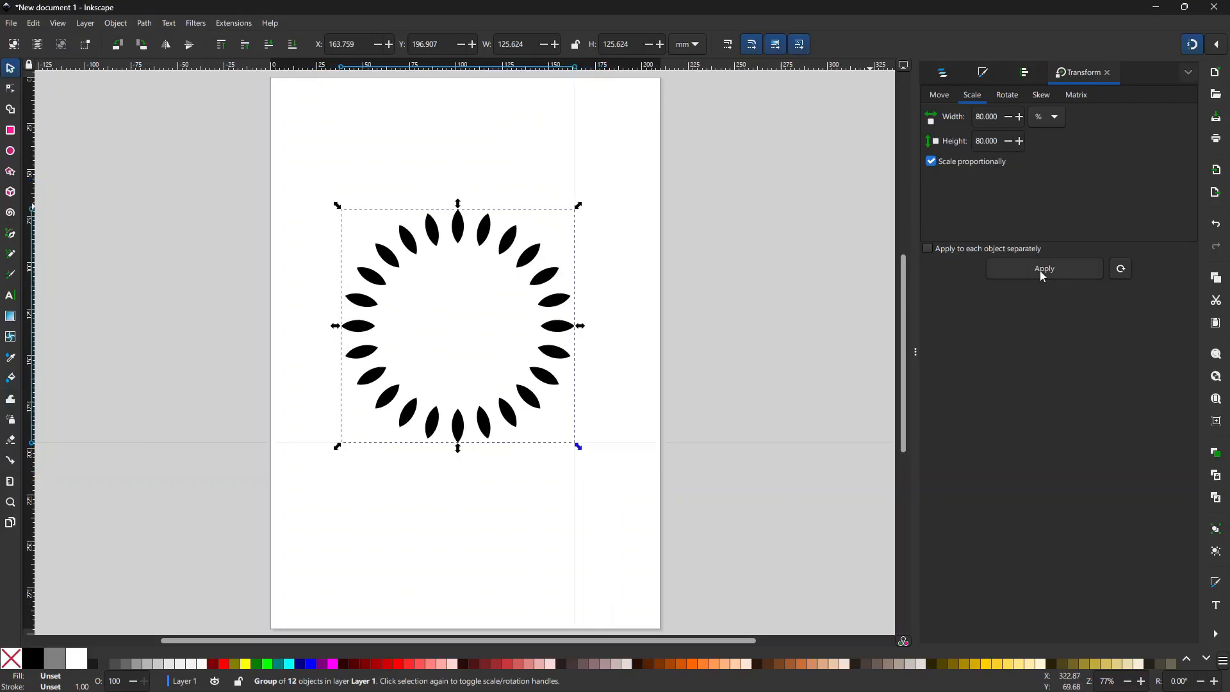
pyautogui.hotkey('ctrl', 'z')
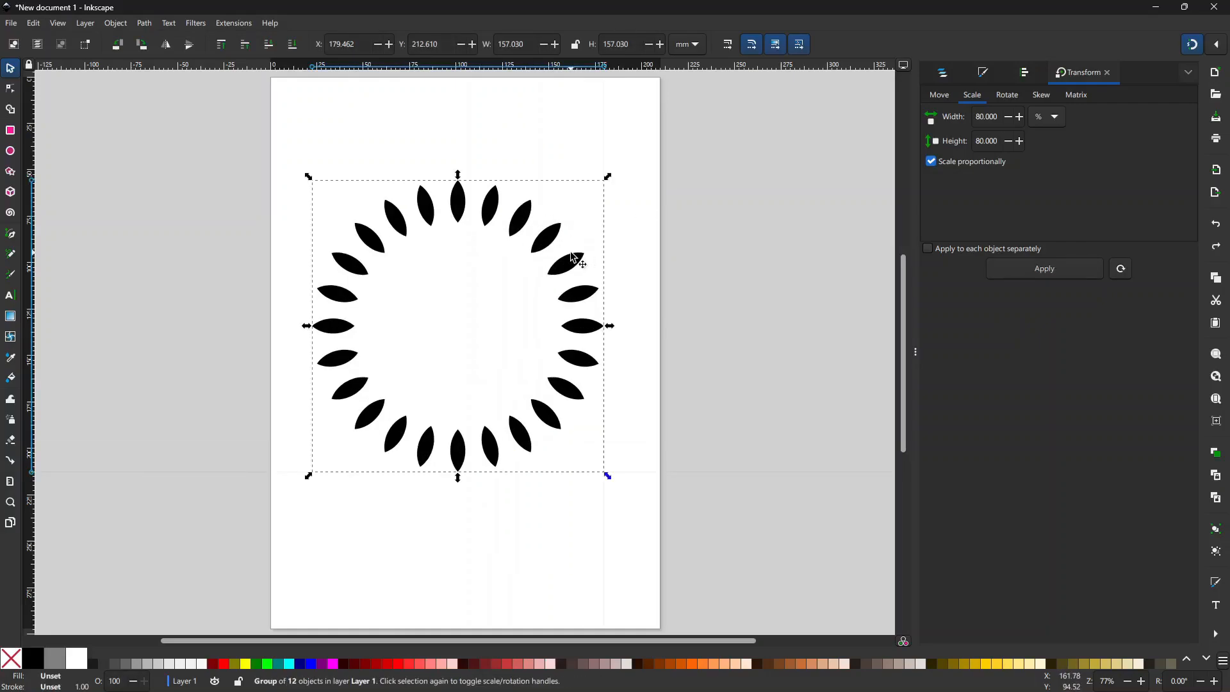
pyautogui.hotkey('ctrl', 'alt', 'd')
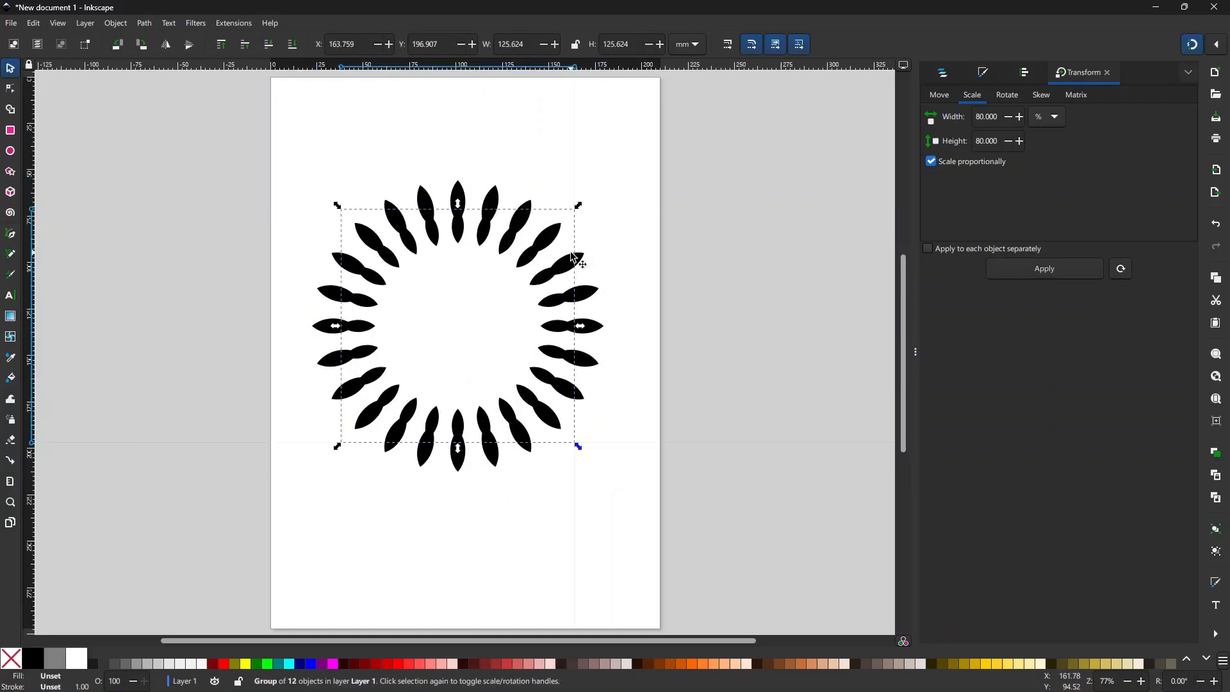
# Step: Nest further 80% ring copies inward down to 16.861 mm at the centre
pyautogui.hotkey('ctrl', 'alt', 'd')
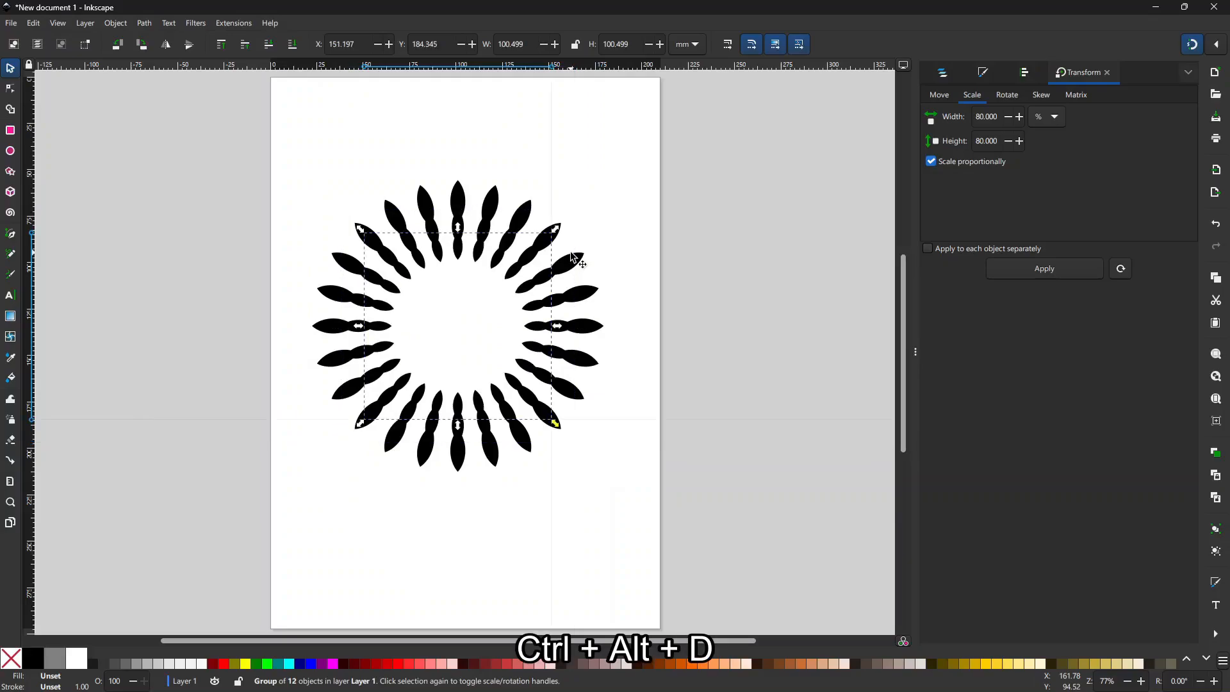
pyautogui.hotkey('ctrl', 'alt', 'd')
pyautogui.hotkey('ctrl', 'alt', 'd')
pyautogui.hotkey('ctrl', 'alt', 'd')
pyautogui.hotkey('ctrl', 'alt', 'd')
pyautogui.hotkey('ctrl', 'alt', 'd')
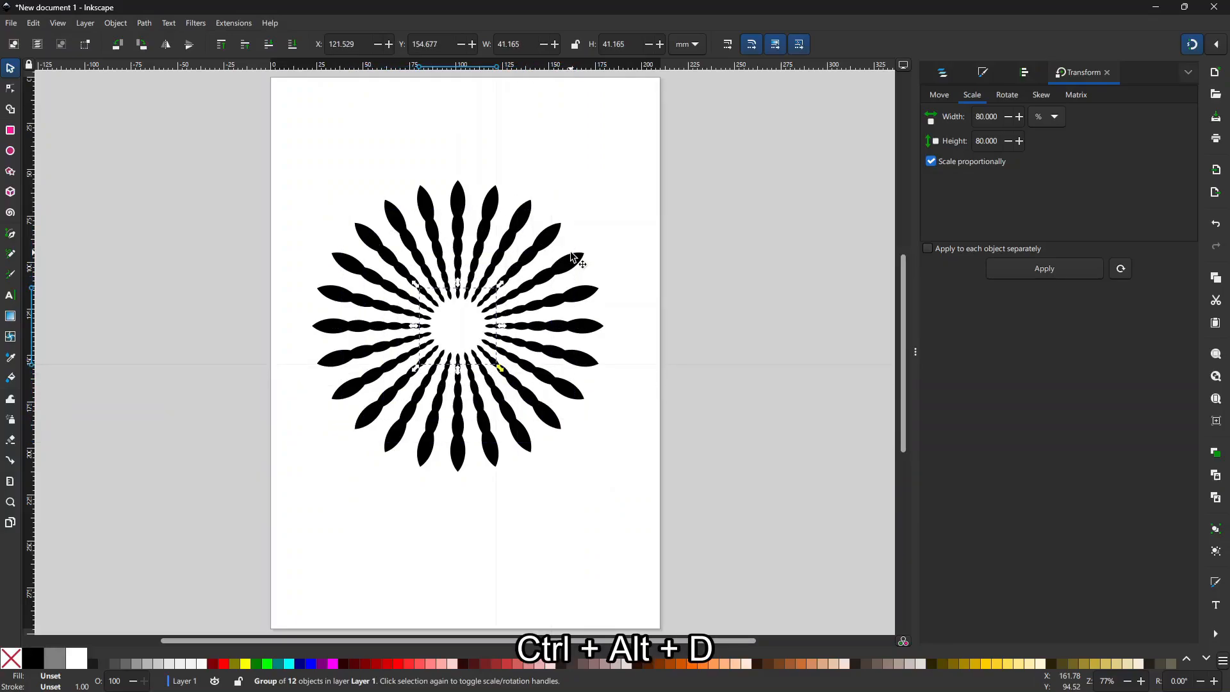
pyautogui.hotkey('ctrl', 'alt', 'd')
pyautogui.hotkey('ctrl', 'alt', 'd')
pyautogui.hotkey('ctrl', 'alt', 'd')
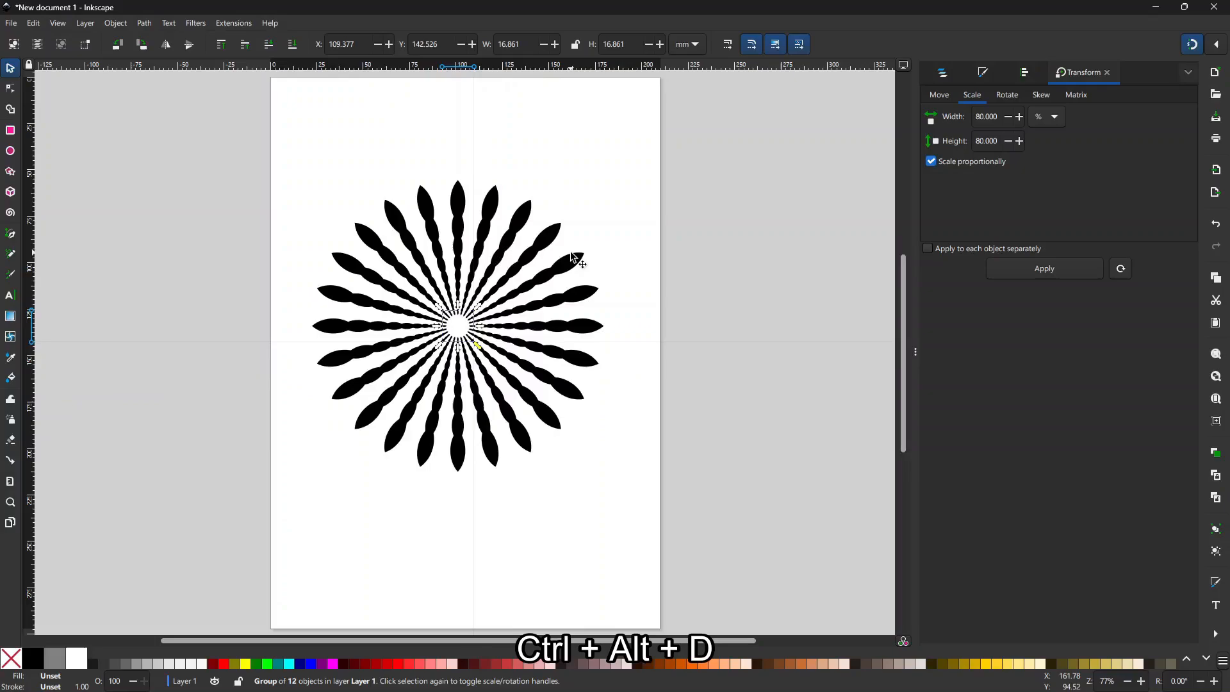
pyautogui.click(609, 147)
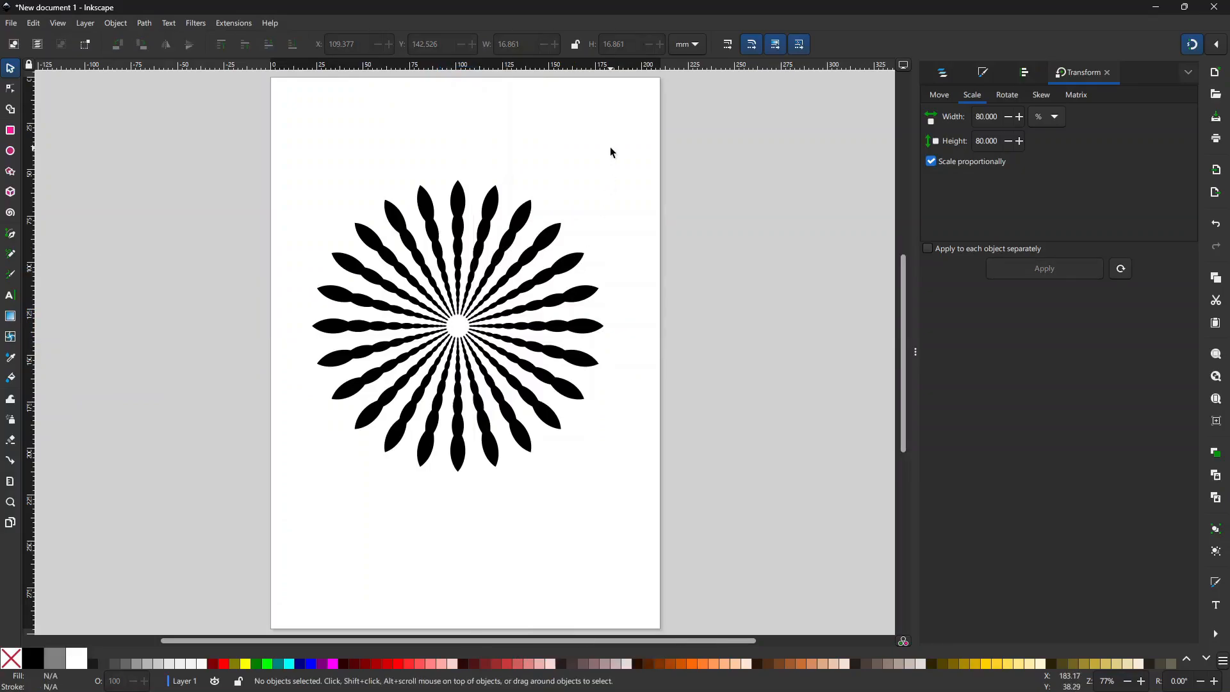
# Step: Zoom in on the mandala and select the outermost petal ring
pyautogui.press('z')
pyautogui.click(461, 242)
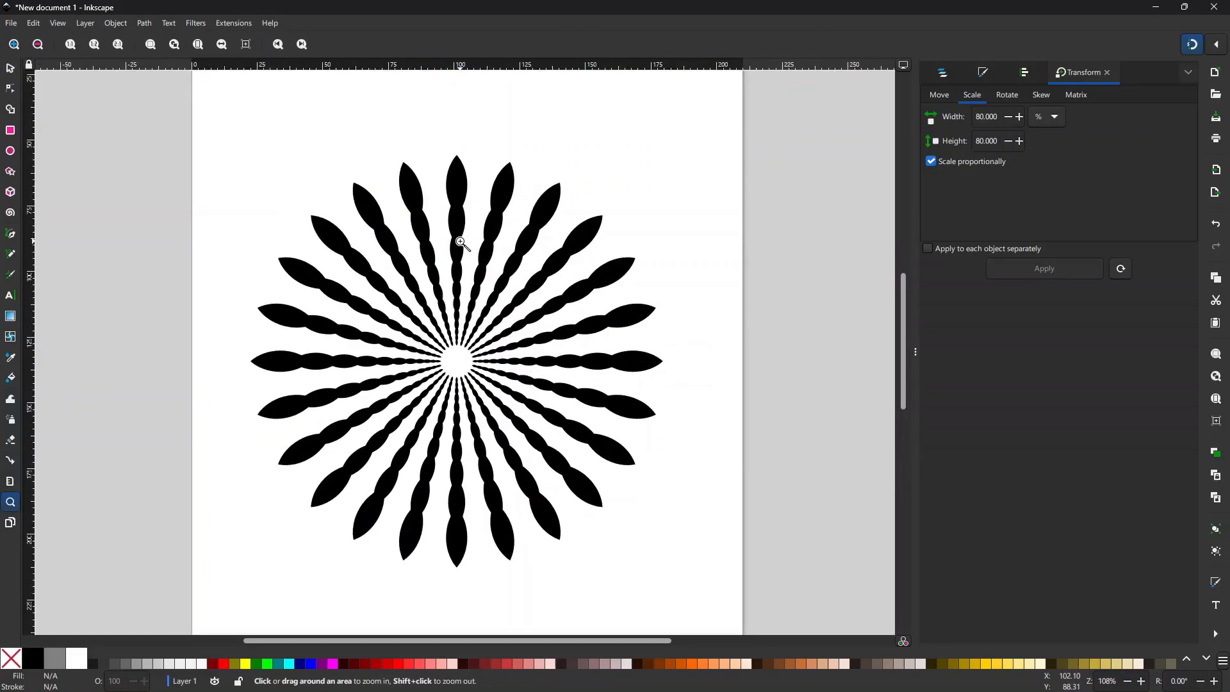
pyautogui.click(11, 69)
pyautogui.click(459, 228)
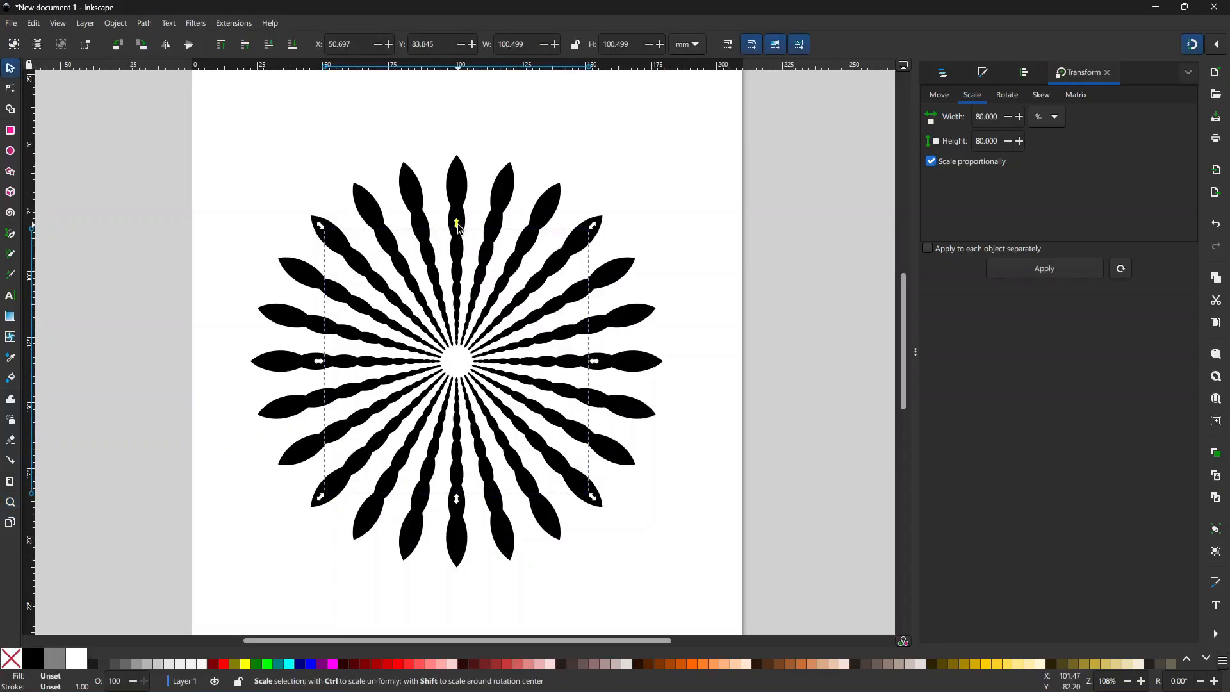
pyautogui.click(462, 223)
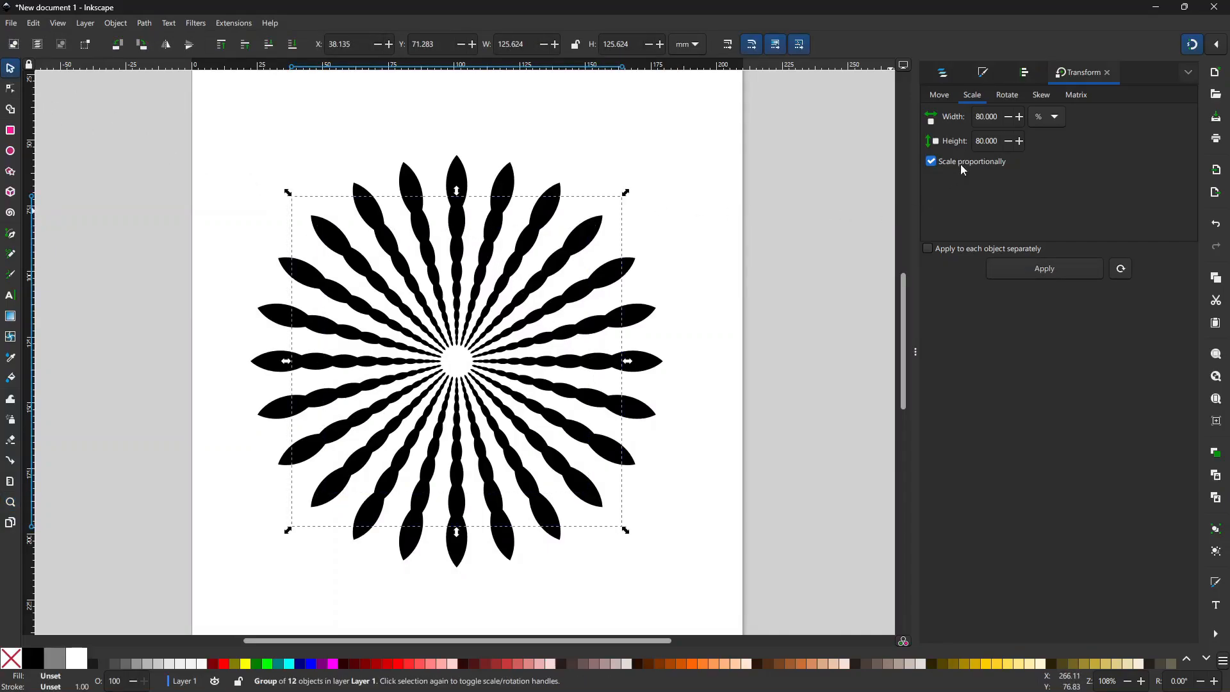
# Step: Rotate the outer petal ring by 7.5° in the Transform Rotate tab
pyautogui.click(1008, 94)
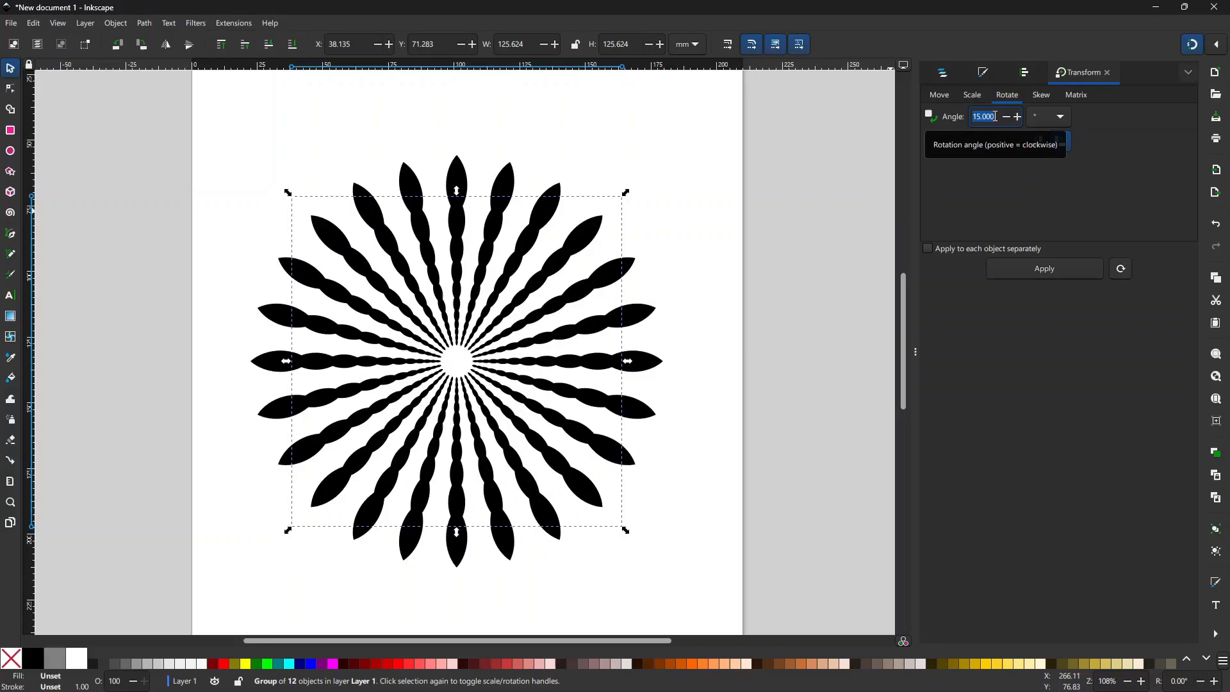
pyautogui.write('7.5')
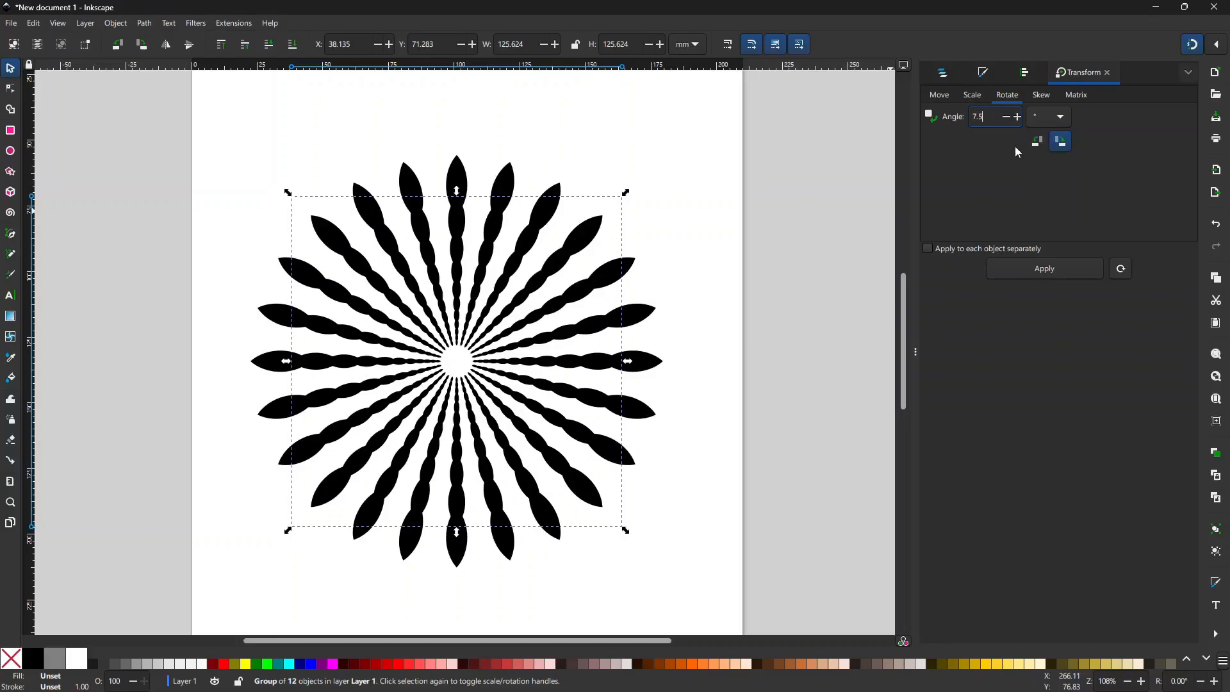
pyautogui.click(1056, 272)
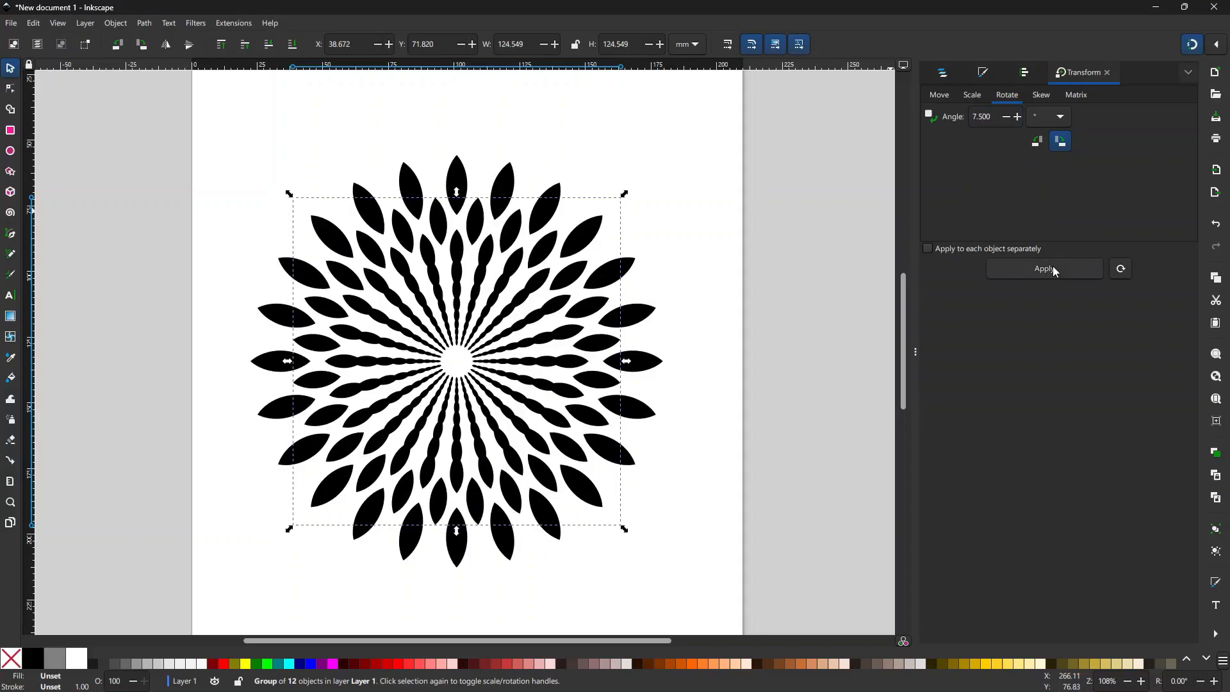
# Step: Rotate a smaller inner petal ring by the same 7.5° and select the next ring
pyautogui.click(459, 248)
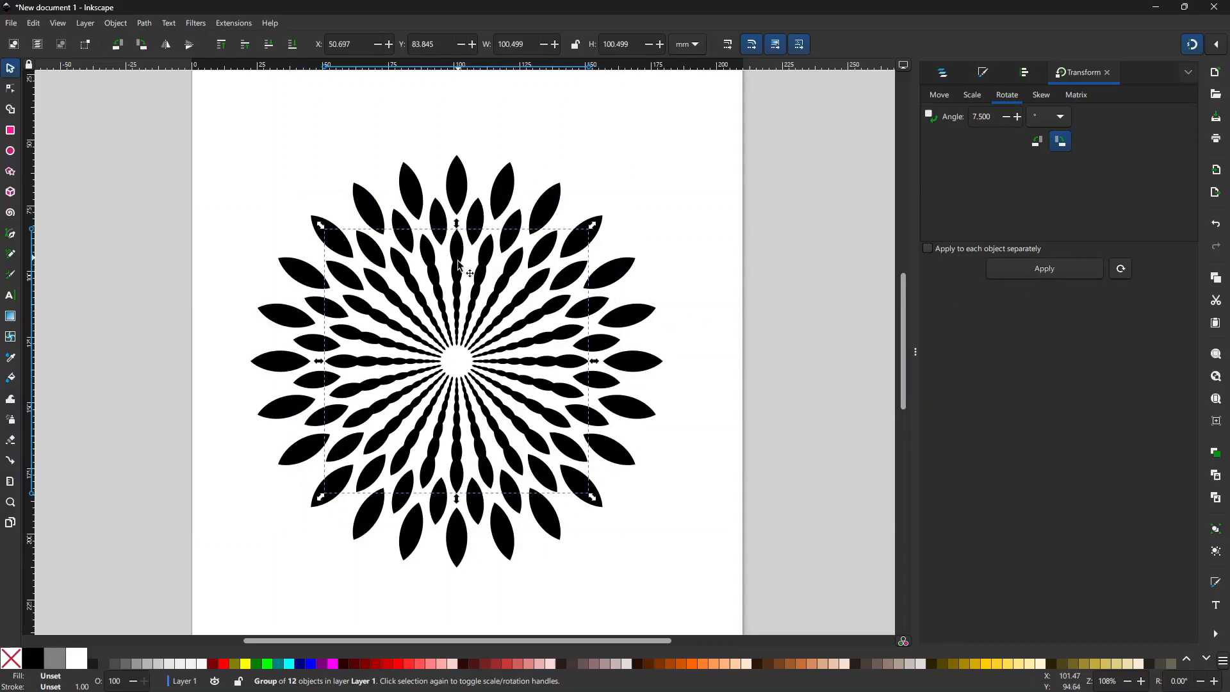
pyautogui.click(460, 271)
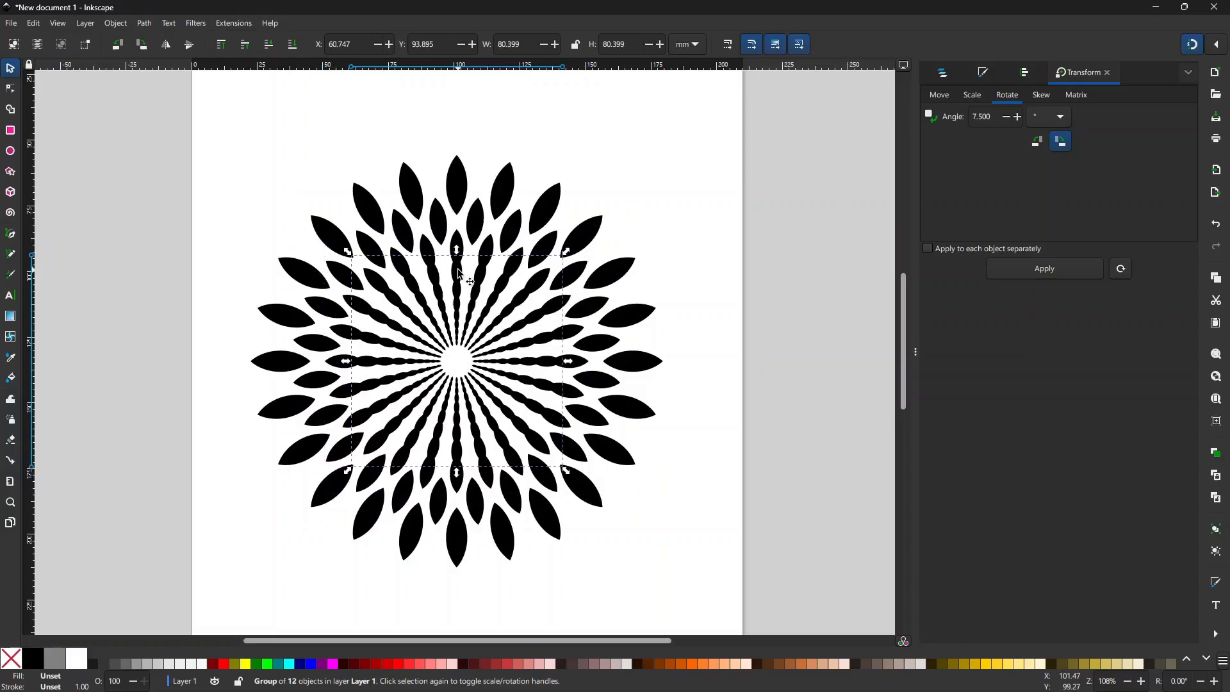
pyautogui.hotkey('ctrl', 'alt', 't')
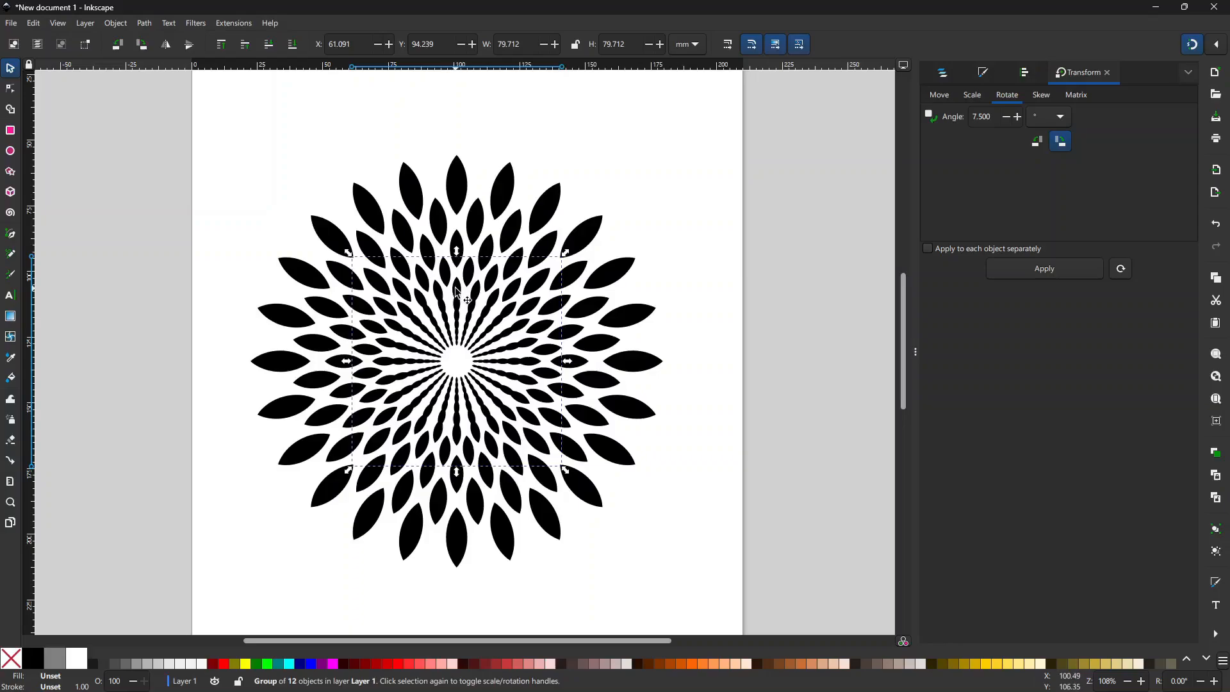
pyautogui.click(457, 294)
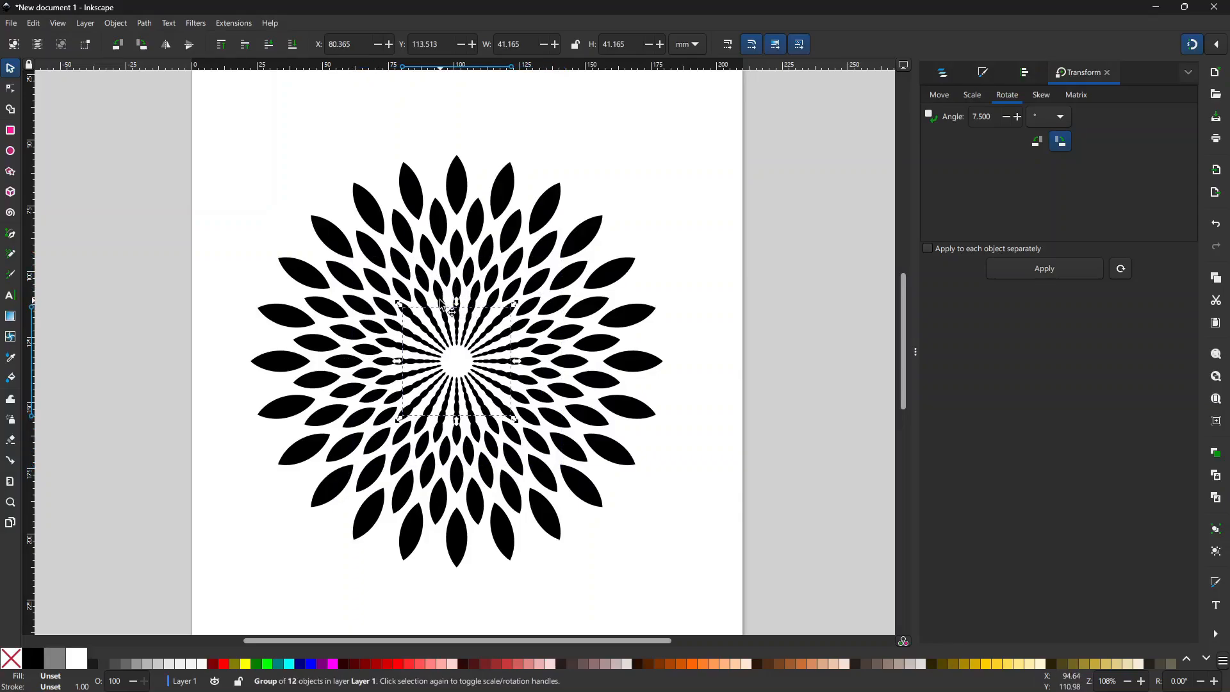
# Step: Rotate the next two inner petal rings by 7.5° each, zooming in on the centre
pyautogui.click(491, 330)
pyautogui.hotkey('alt', 'a')
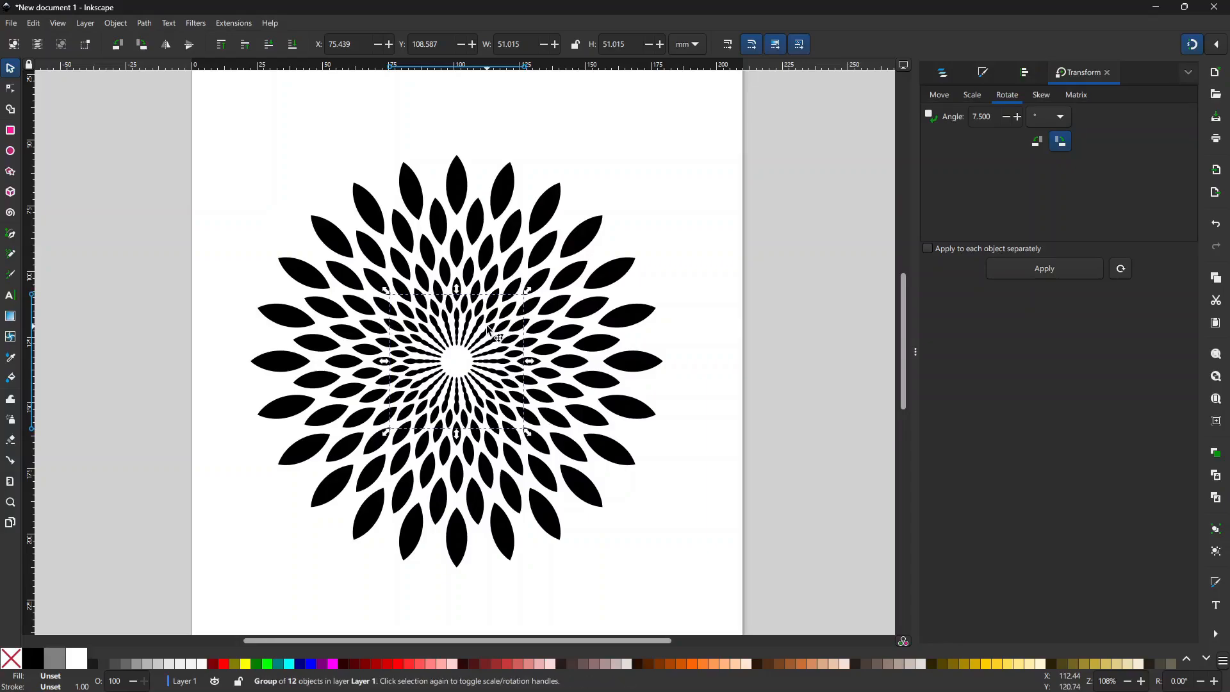
pyautogui.press('z')
pyautogui.click(490, 326)
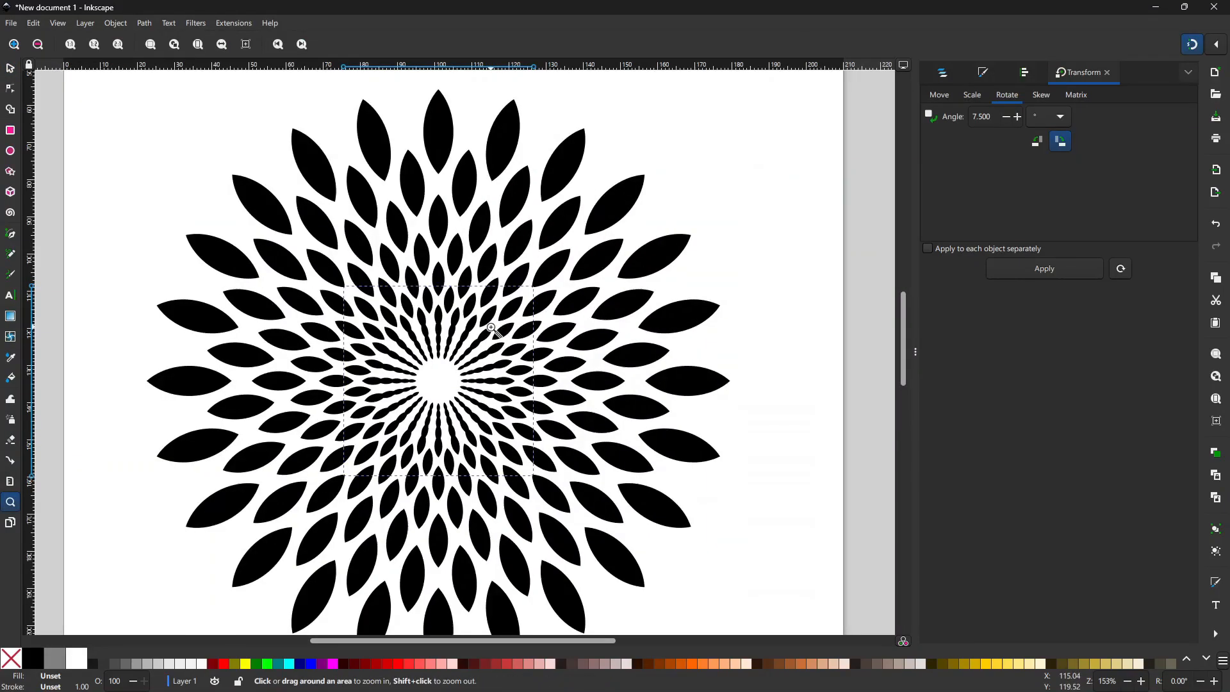
pyautogui.click(10, 68)
pyautogui.keyDown('alt'); pyautogui.click(426, 331); pyautogui.keyUp('alt')
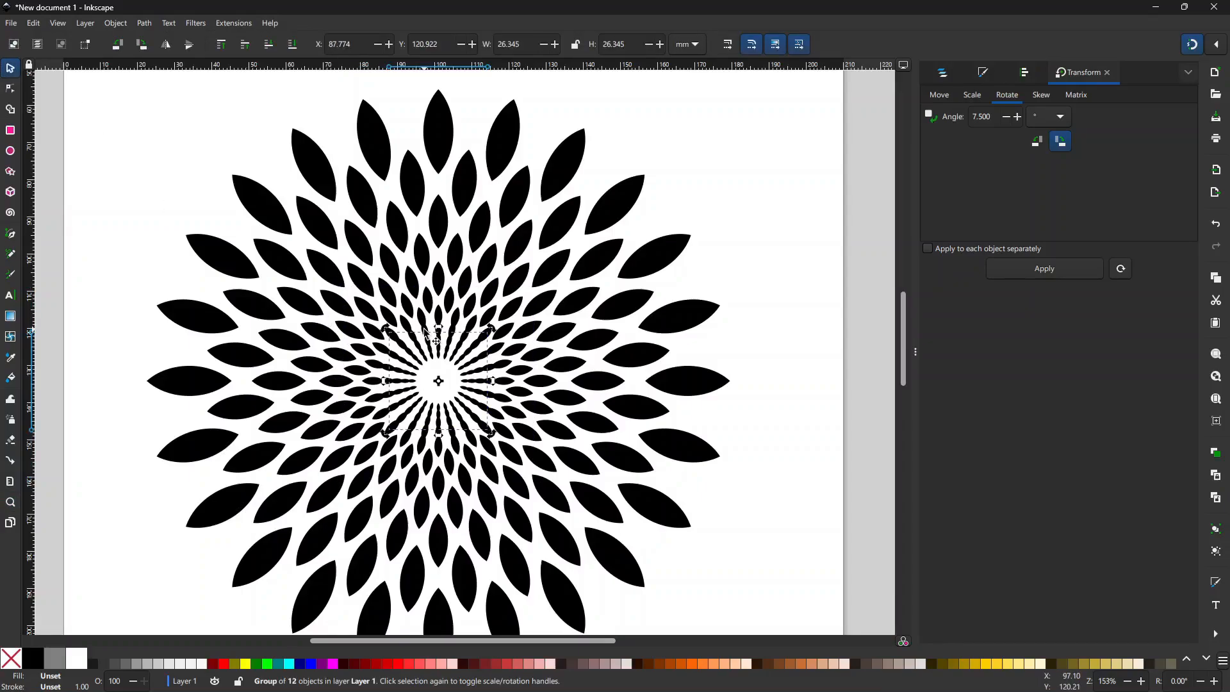
pyautogui.keyDown('alt'); pyautogui.click(426, 331); pyautogui.keyUp('alt')
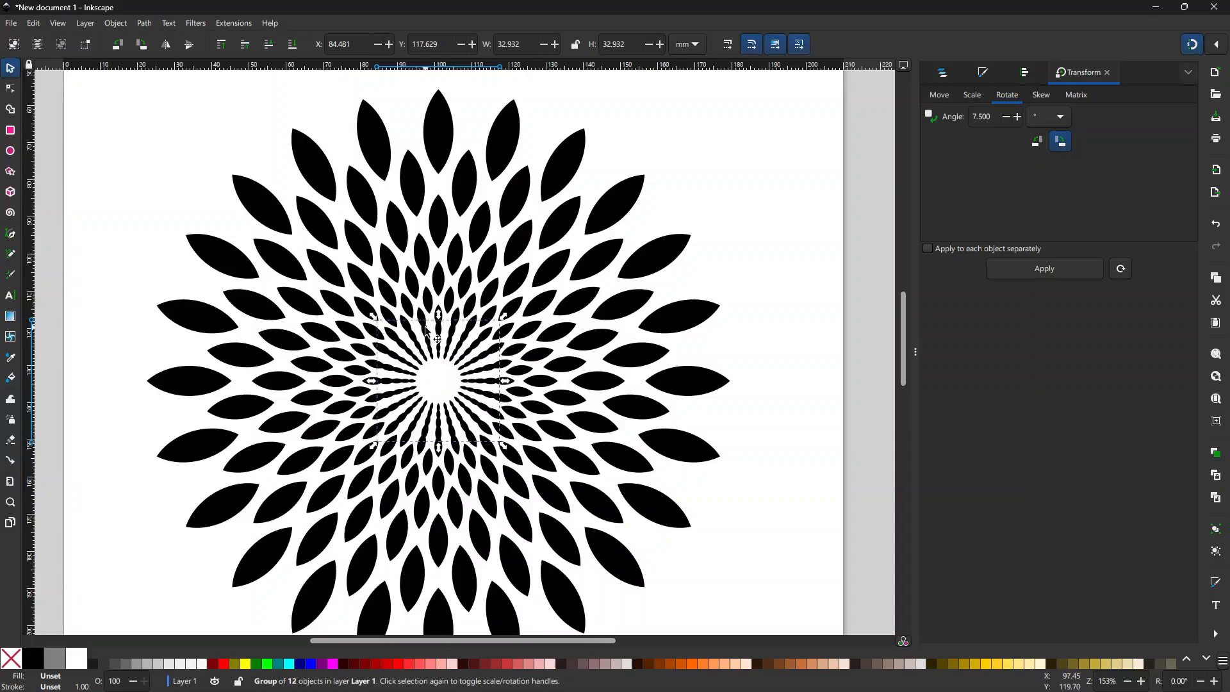
pyautogui.hotkey('alt', 'a')
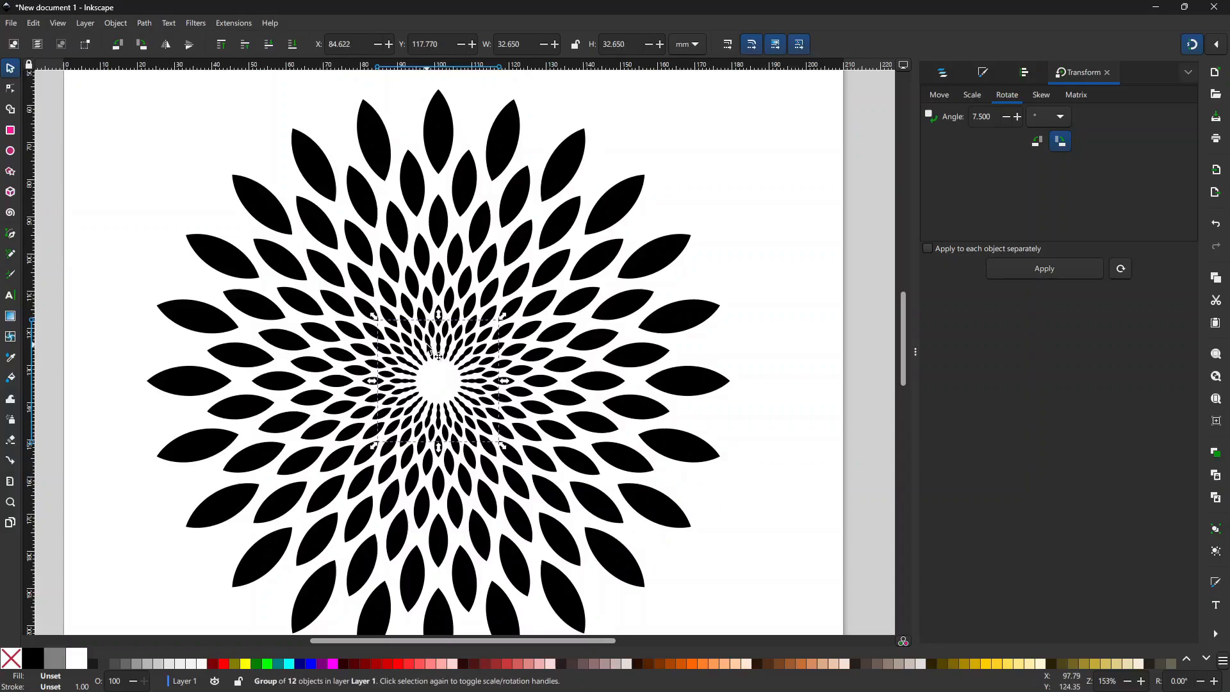
# Step: Rotate the small petal ring near the centre by 7.5° after zooming in closer
pyautogui.keyDown('alt'); pyautogui.click(430, 348); pyautogui.keyUp('alt')
pyautogui.click(432, 349)
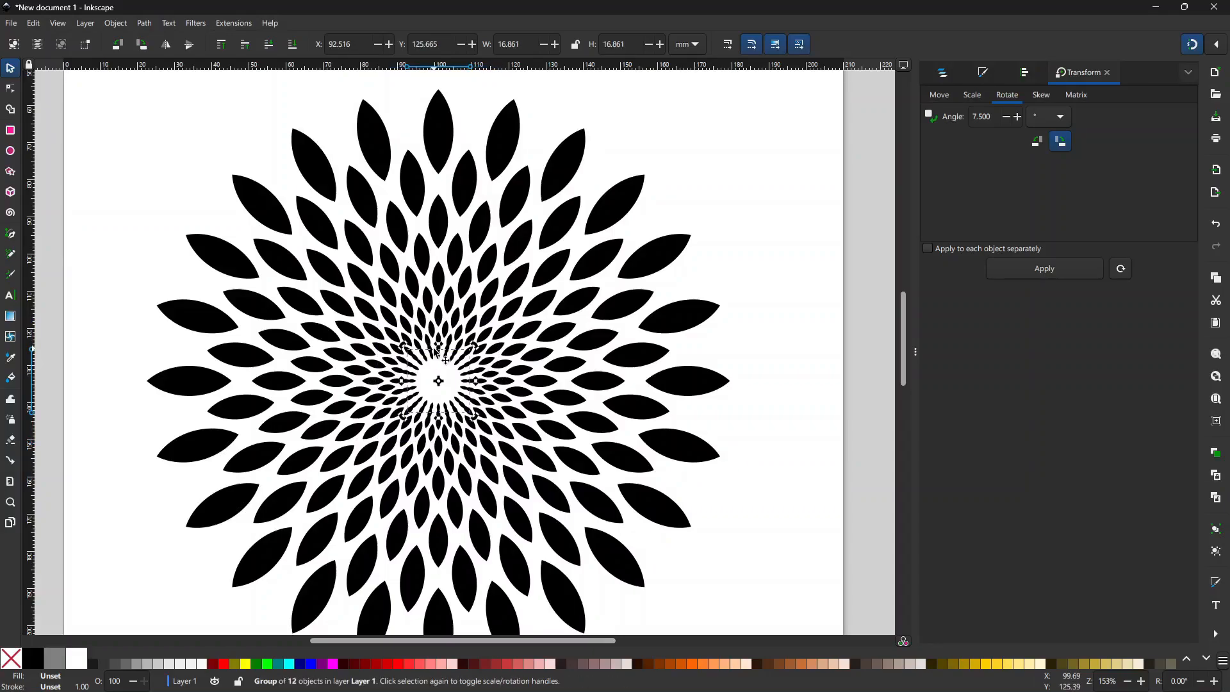
pyautogui.press('z')
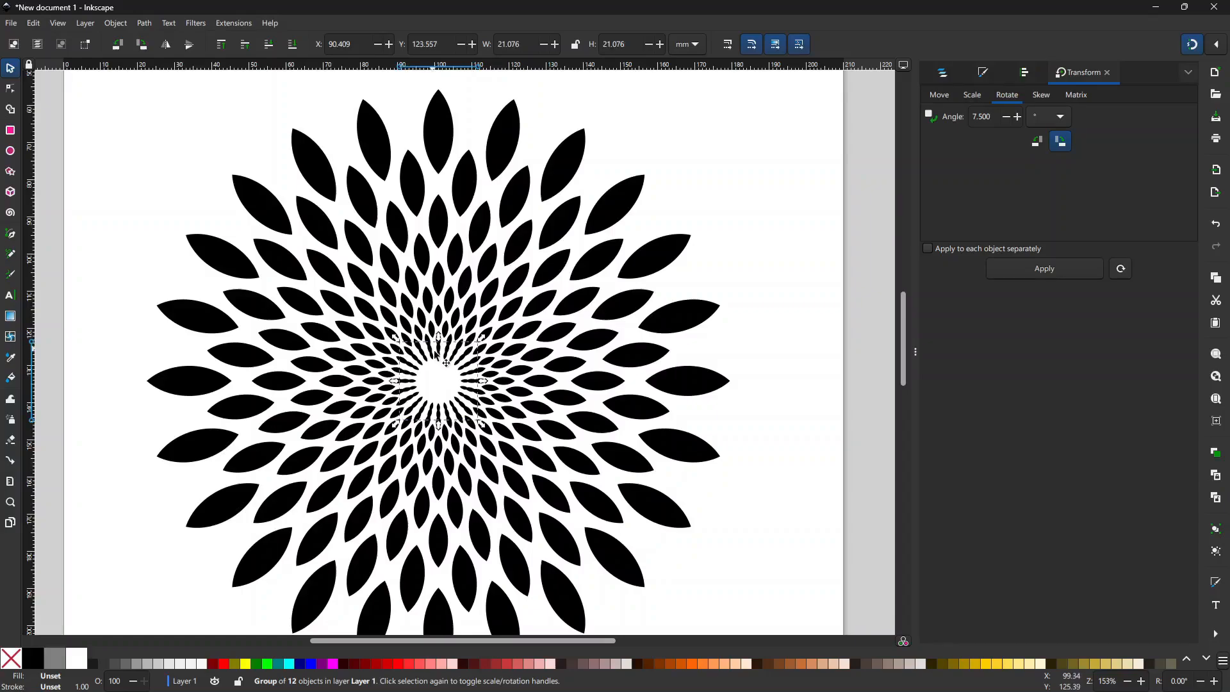
pyautogui.click(438, 359)
pyautogui.click(439, 384)
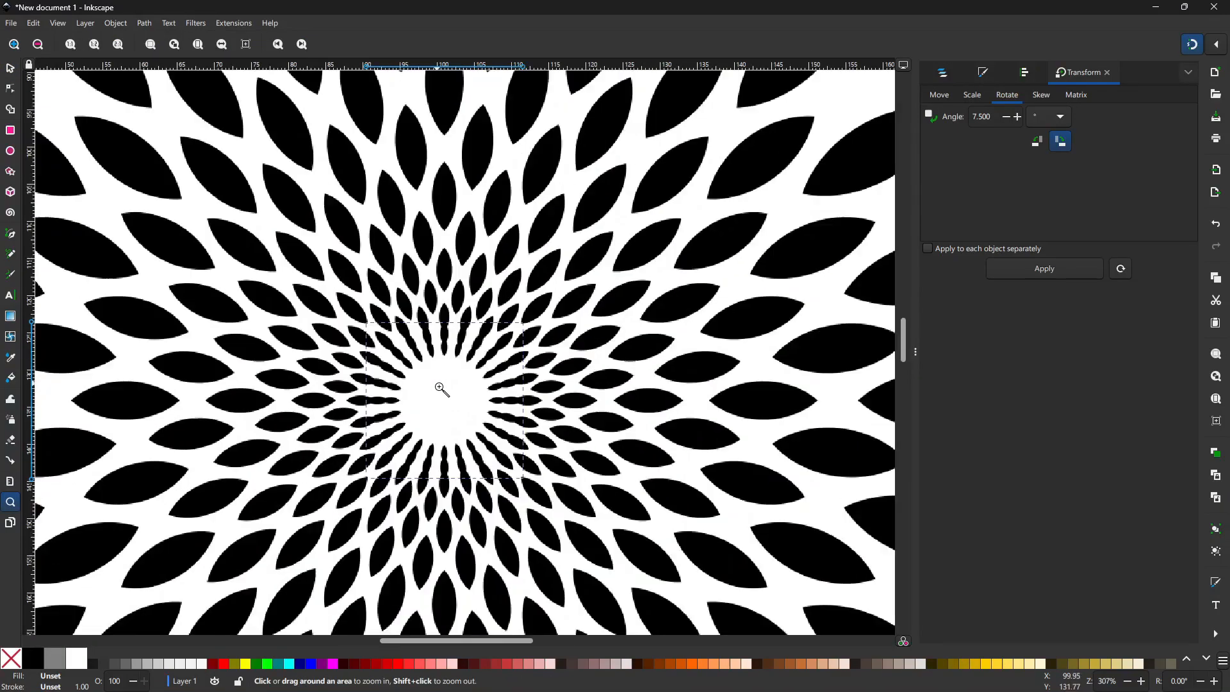
pyautogui.click(419, 386)
pyautogui.click(10, 67)
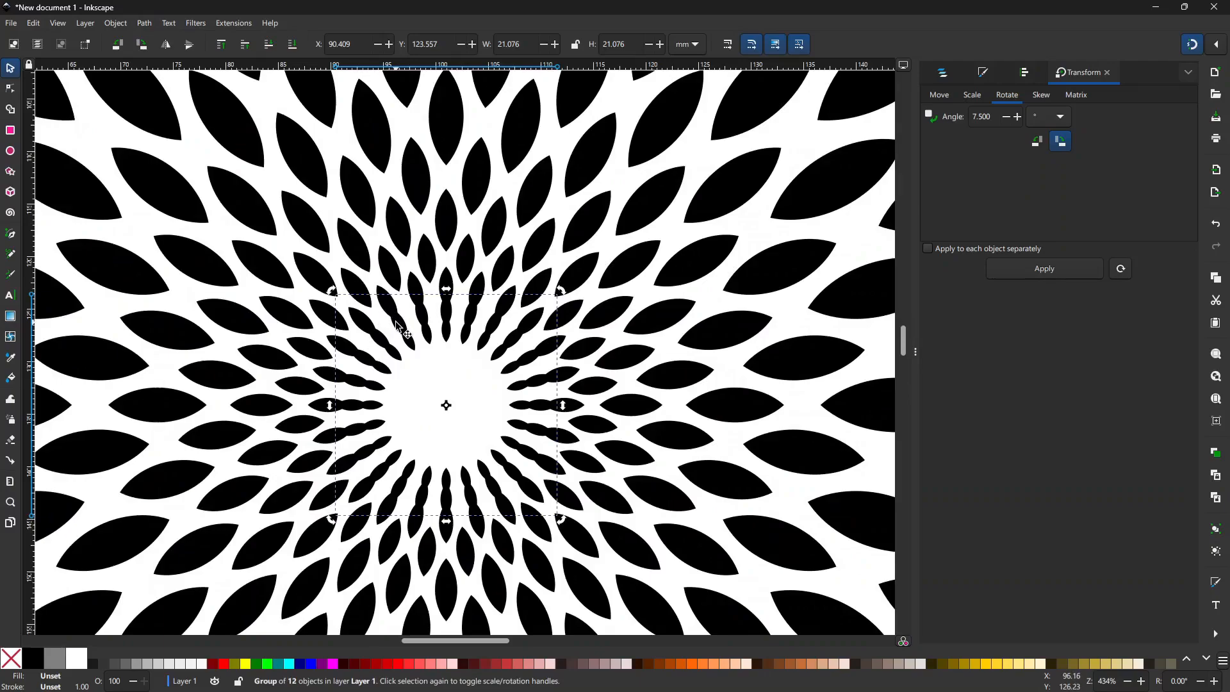
pyautogui.hotkey('ctrl', 'alt', 't')
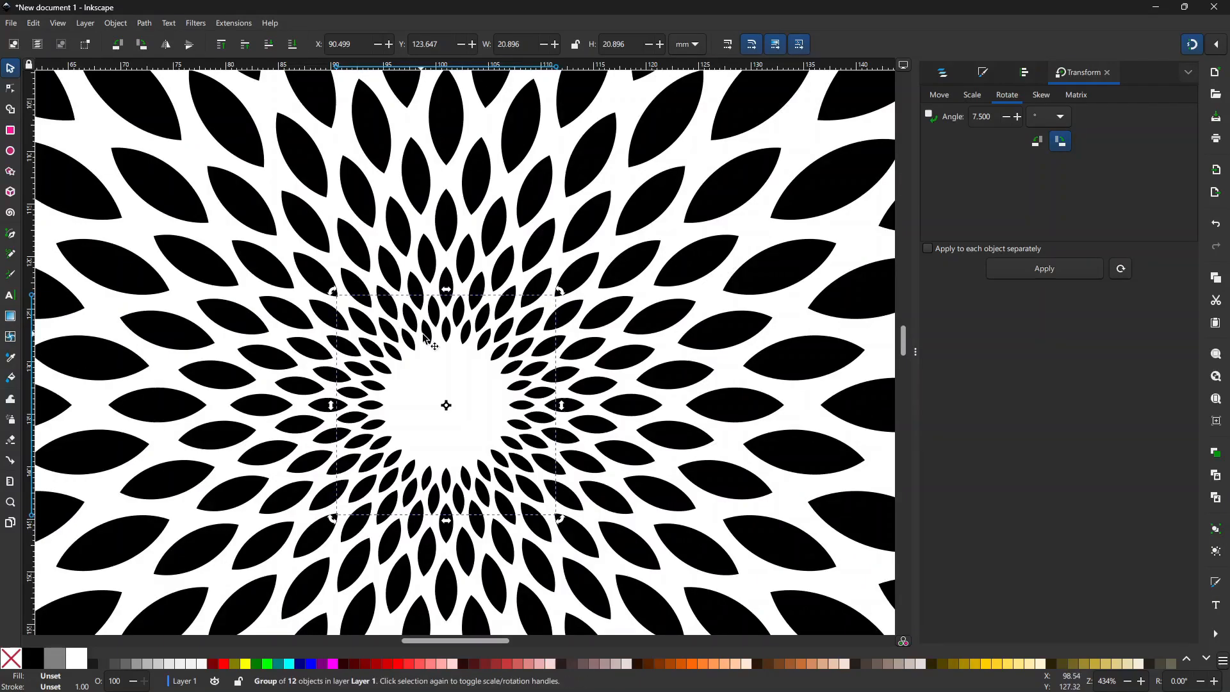
# Step: Select the innermost petal ring and zoom back out to see the whole page
pyautogui.click(425, 335)
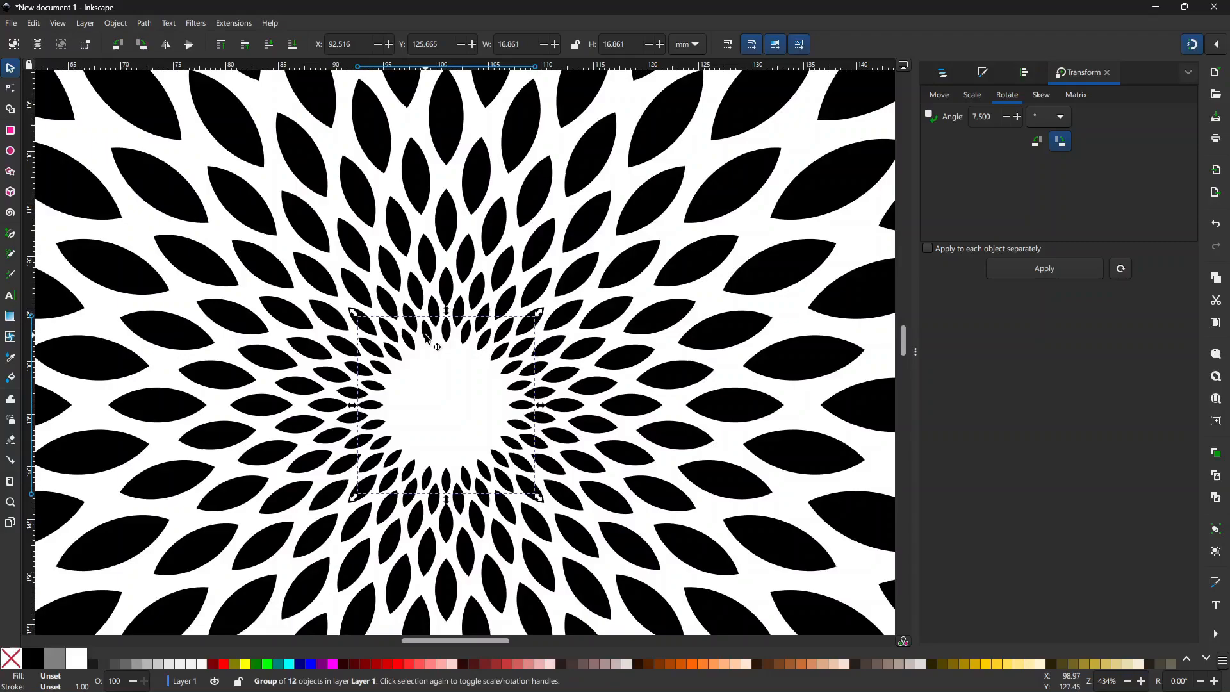
pyautogui.press('z')
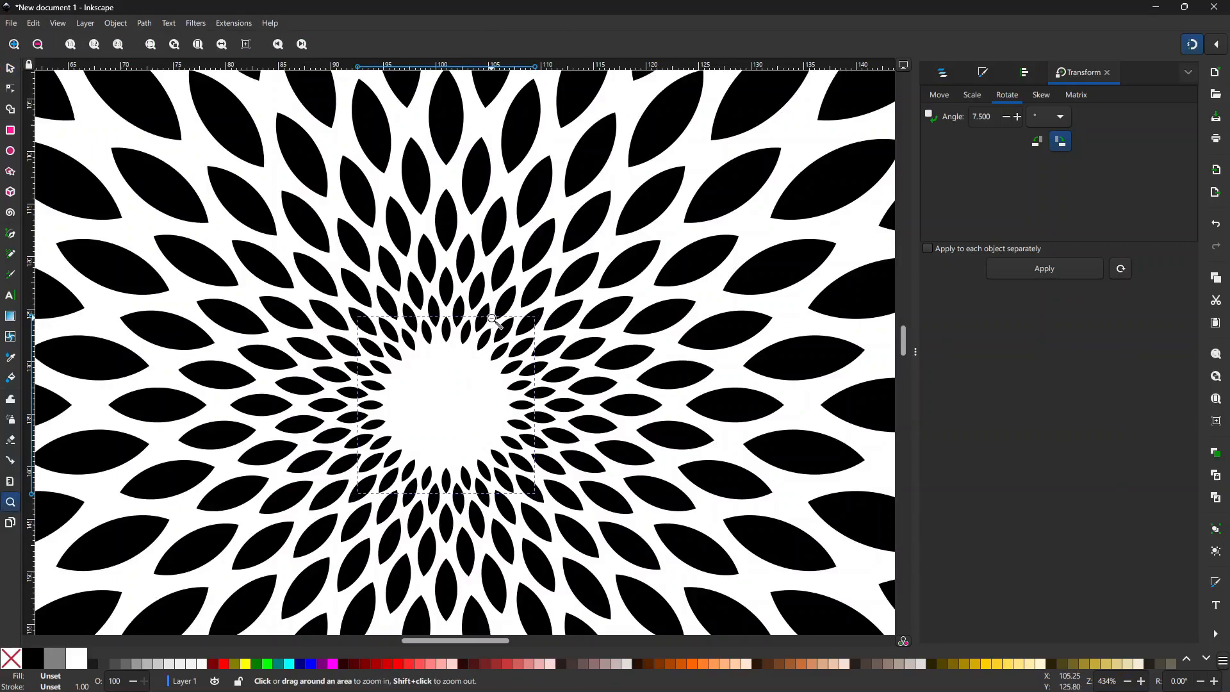
pyautogui.keyDown('shift'); pyautogui.click(492, 323); pyautogui.keyUp('shift')
pyautogui.keyDown('shift'); pyautogui.click(544, 346); pyautogui.keyUp('shift')
pyautogui.keyDown('shift'); pyautogui.click(545, 345); pyautogui.keyUp('shift')
pyautogui.keyDown('shift'); pyautogui.click(544, 346); pyautogui.keyUp('shift')
pyautogui.keyDown('shift'); pyautogui.click(544, 346); pyautogui.keyUp('shift')
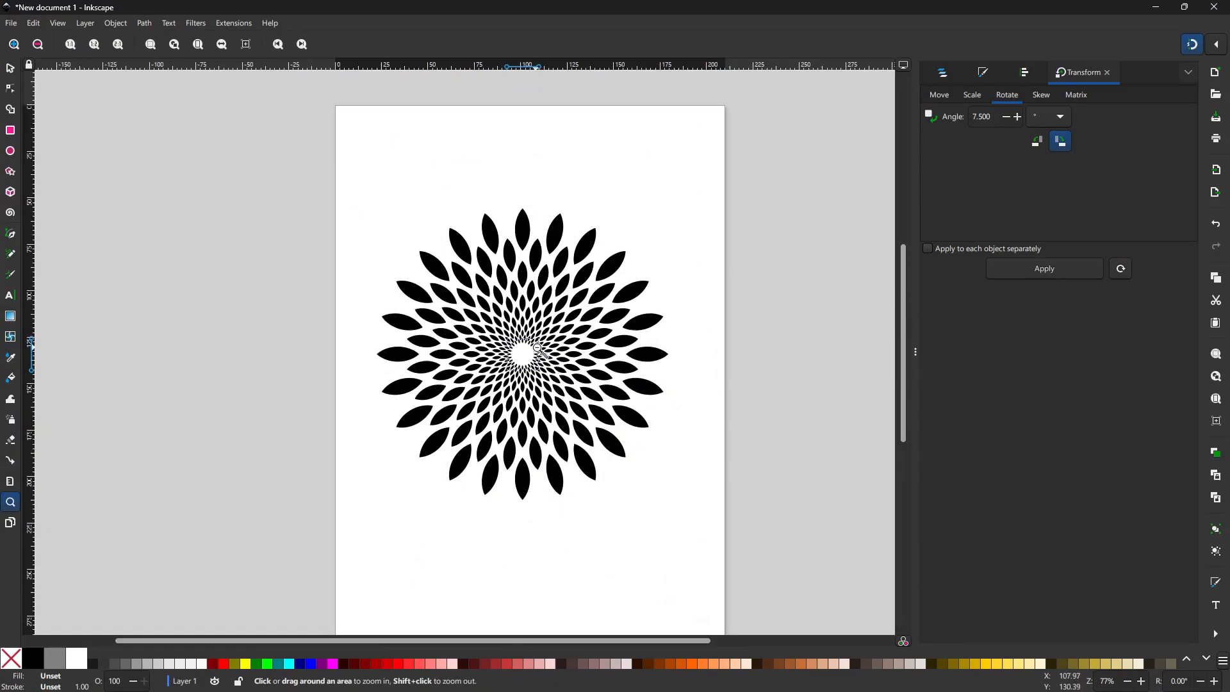
# Step: Deselect, then drag-select all of the mandala's petal ring groups
pyautogui.click(10, 68)
pyautogui.click(328, 208)
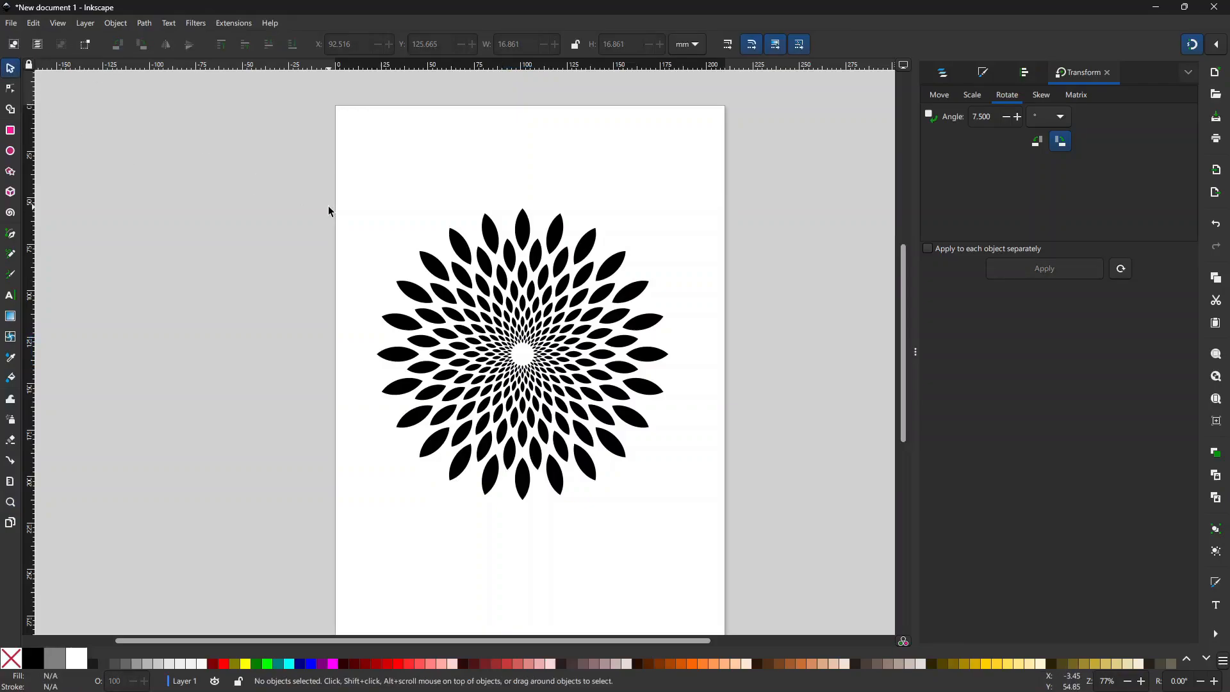
pyautogui.moveTo(386, 206); pyautogui.dragTo(707, 576)
pyautogui.moveTo(360, 209); pyautogui.dragTo(414, 238)
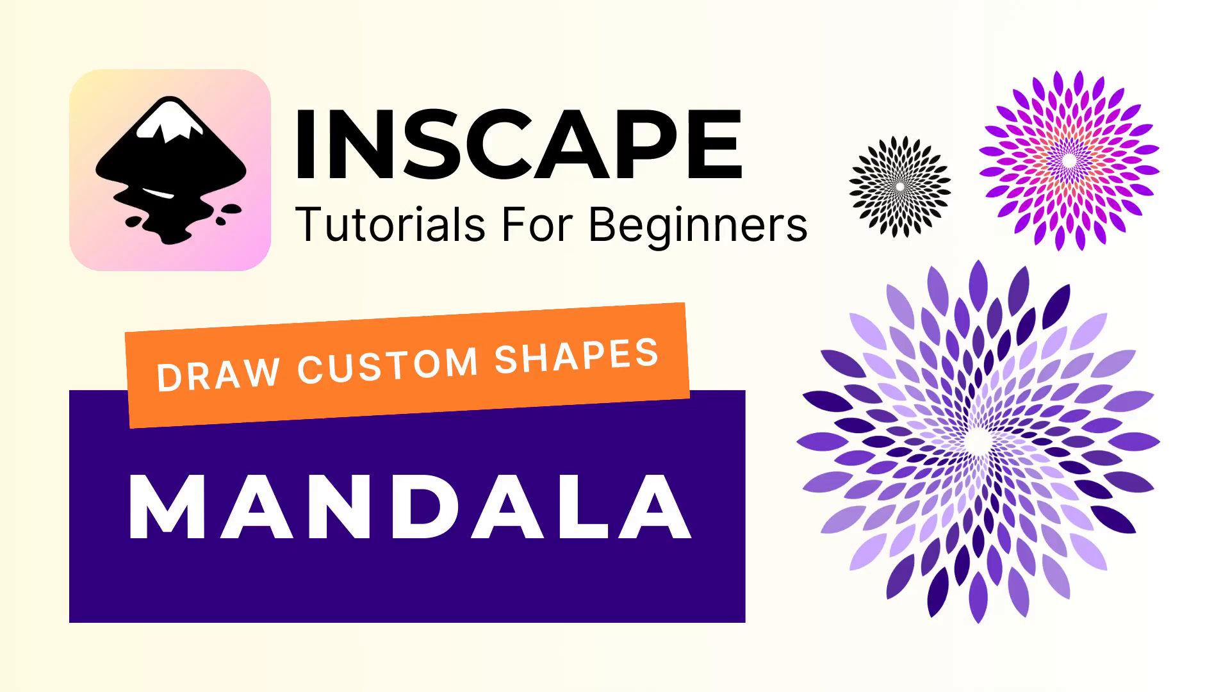